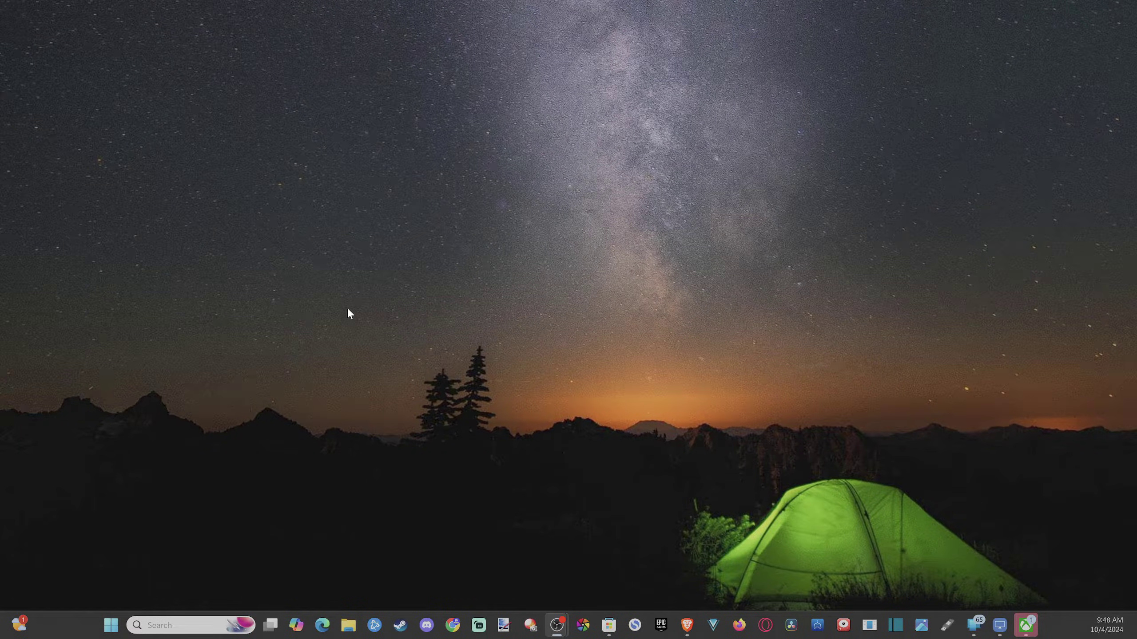
Step: Bring up the Windows search flyout showing recent apps, news and game suggestions
drag(348, 309, 649, 421)
Step: Launch Microsoft Store through a Windows search for 'store'
click(170, 625)
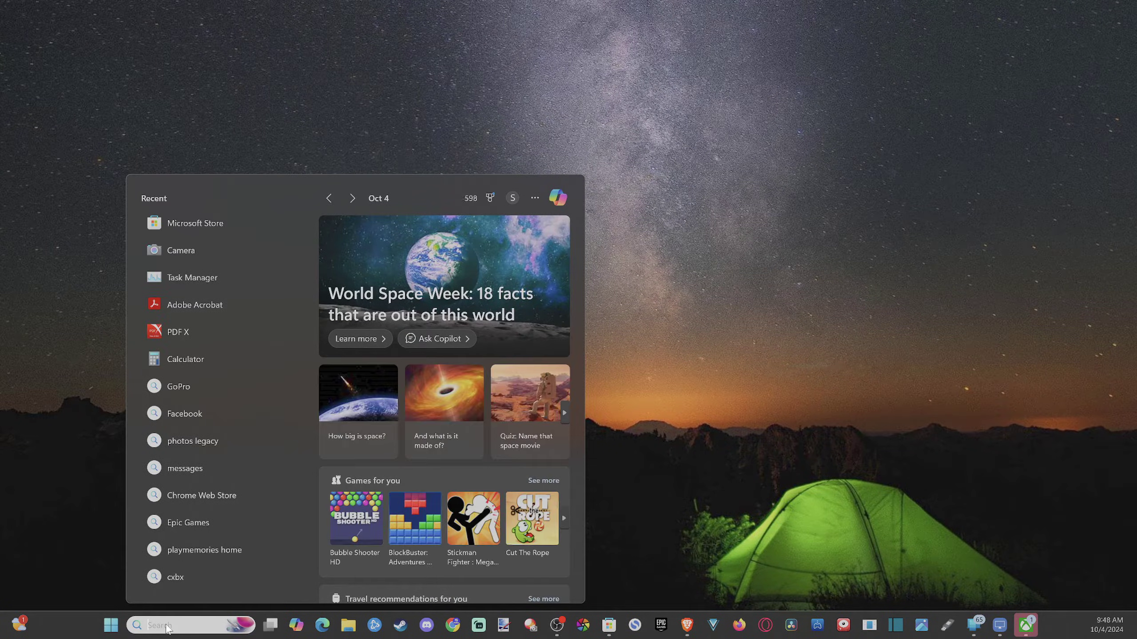
text(store)
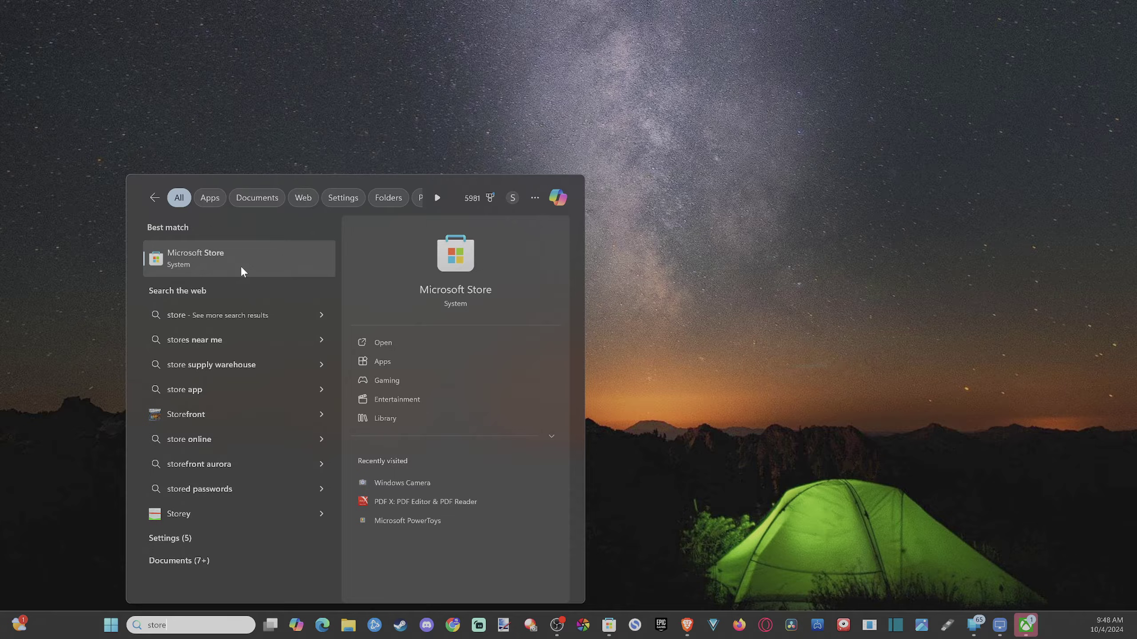
click(241, 269)
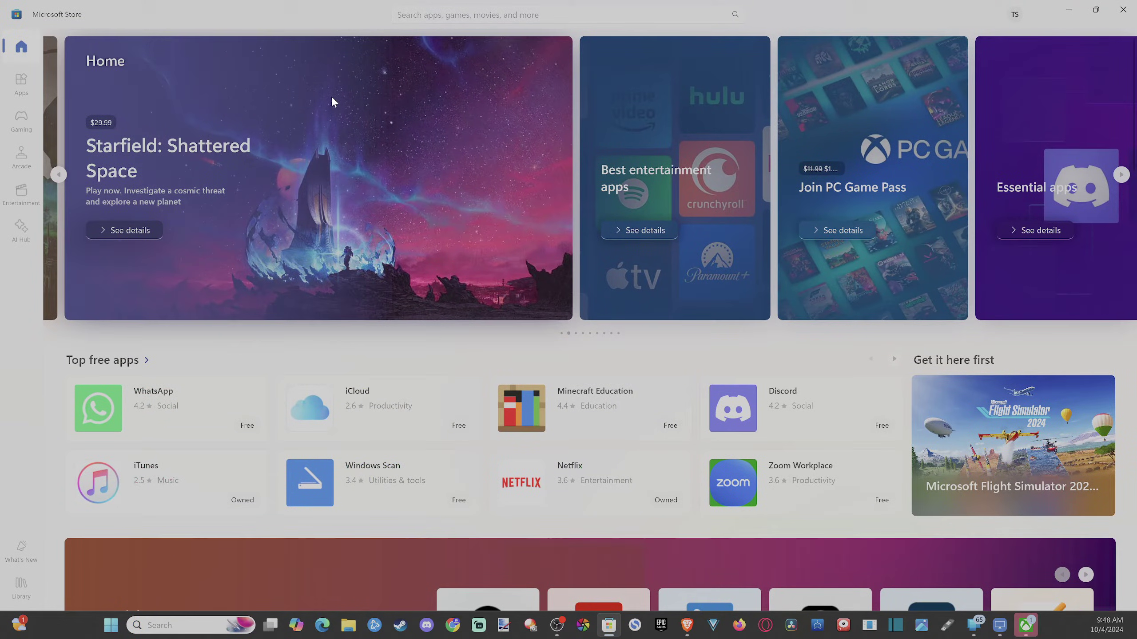
Step: Search the Store for 'camera' and open the Windows Camera product page
key(ctrl+f)
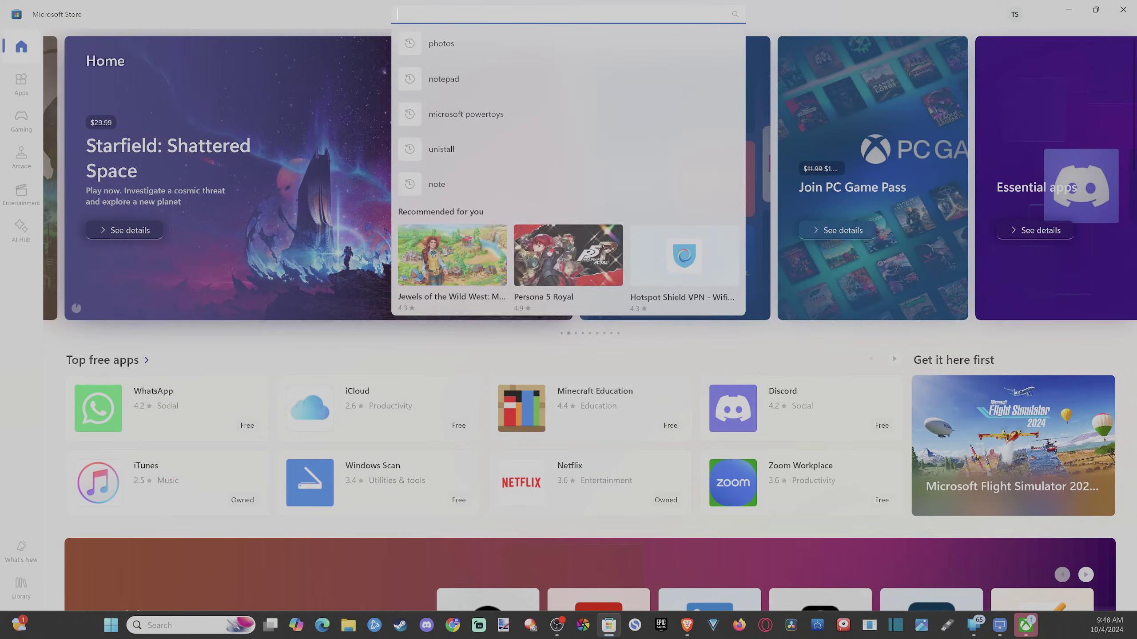
text(camera)
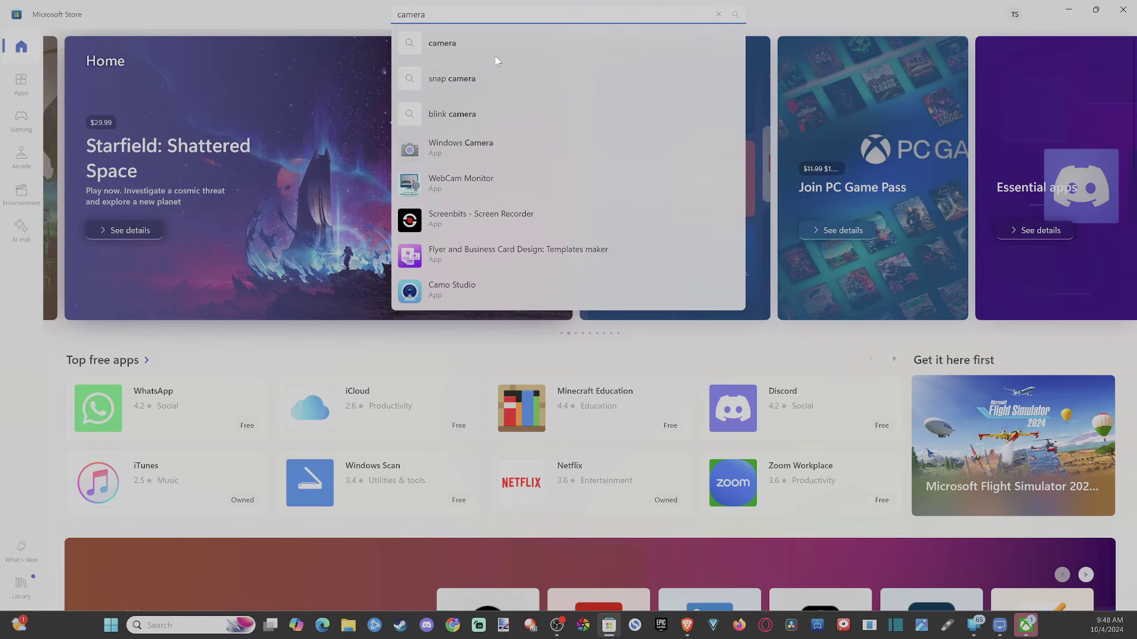
click(494, 41)
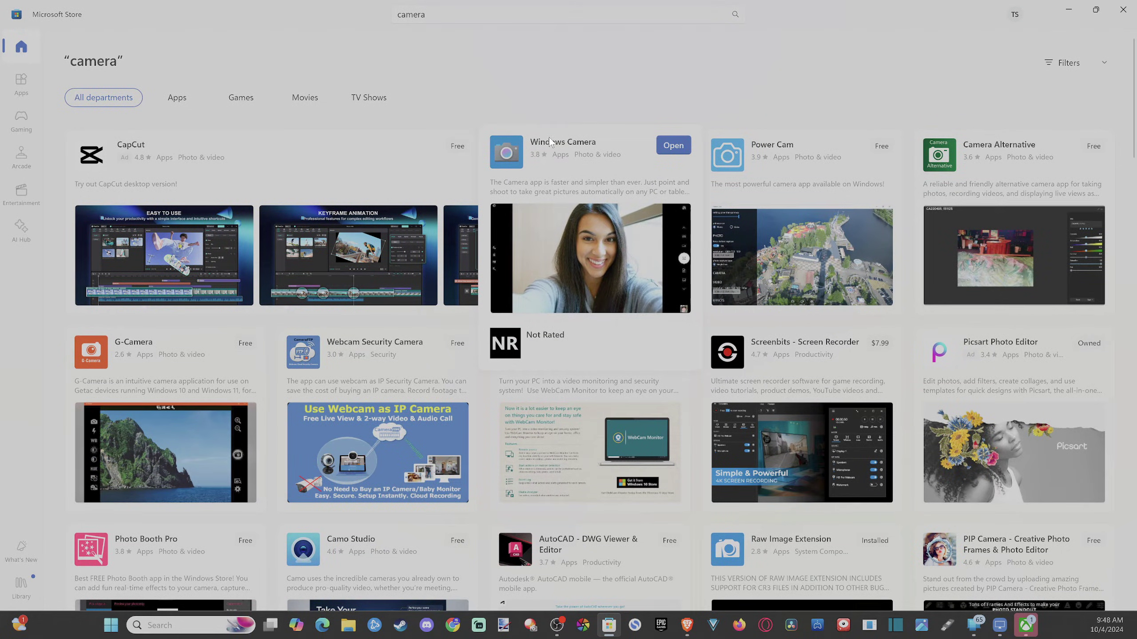
click(554, 149)
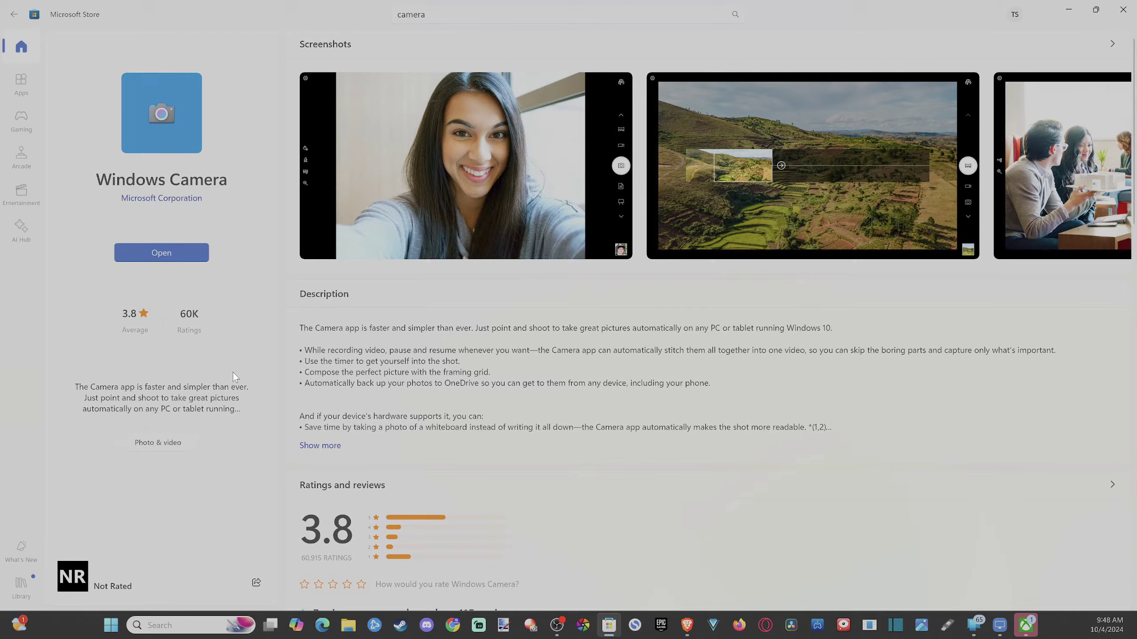
Step: Launch the Camera app from a 'camera' search and maximize its window
key(super+s)
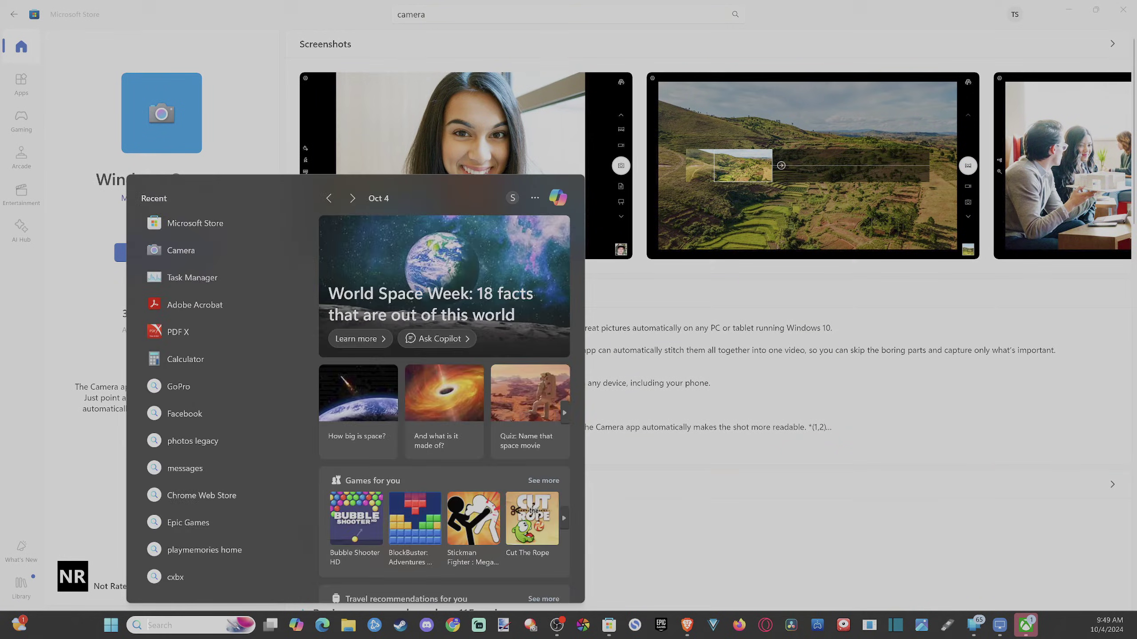
text(camera)
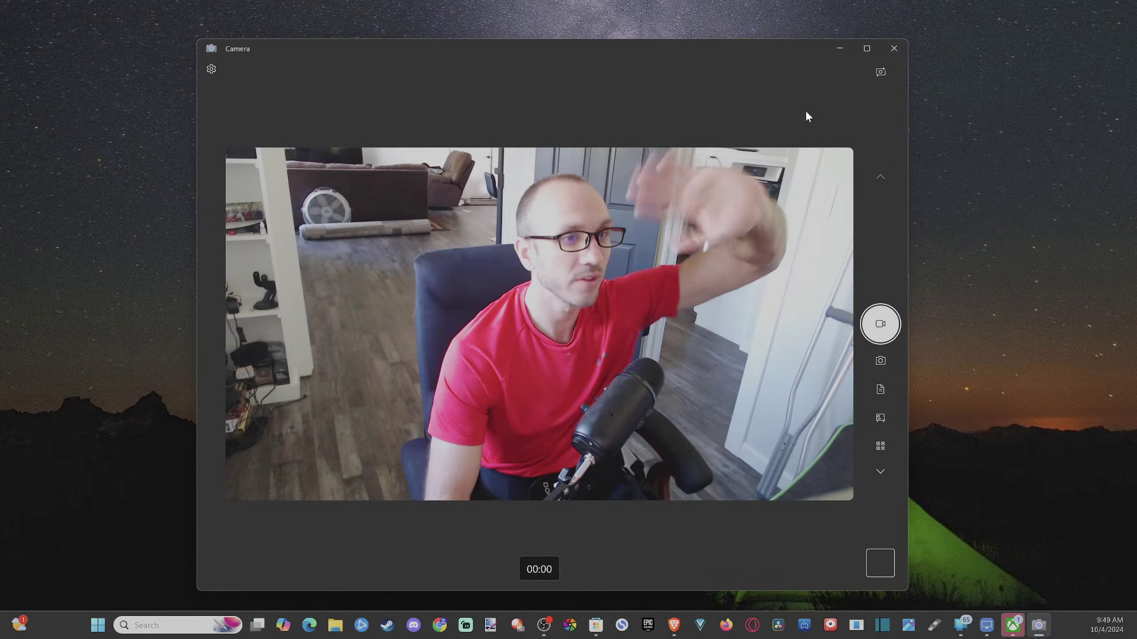
click(866, 48)
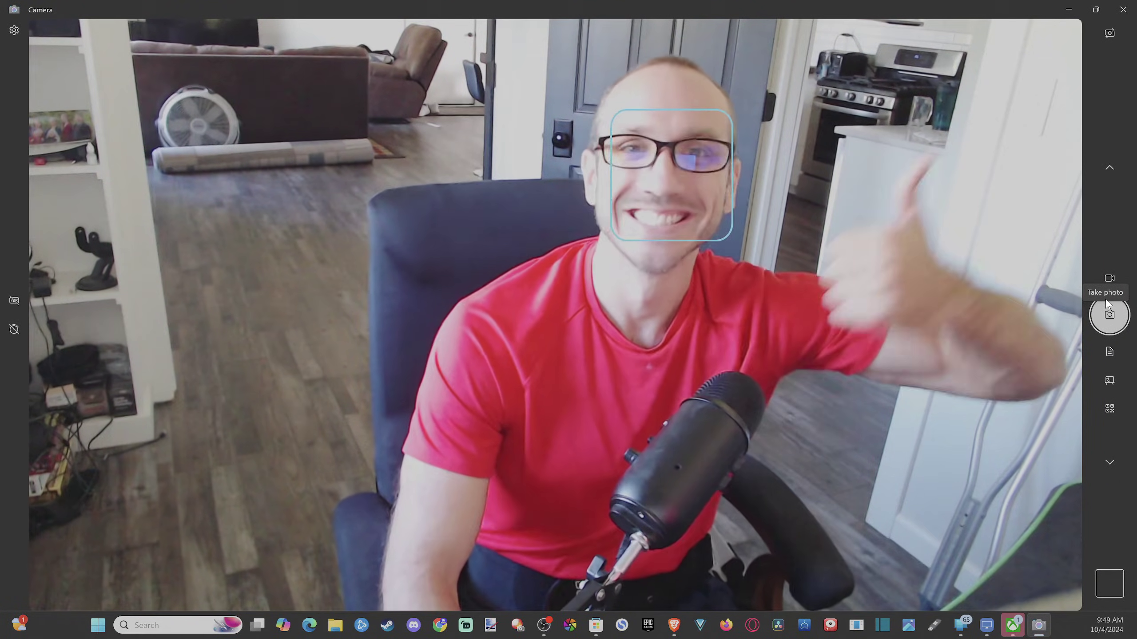
Step: Take a thumbs-up webcam photo, then snip a screenshot of the whole camera view
click(1105, 303)
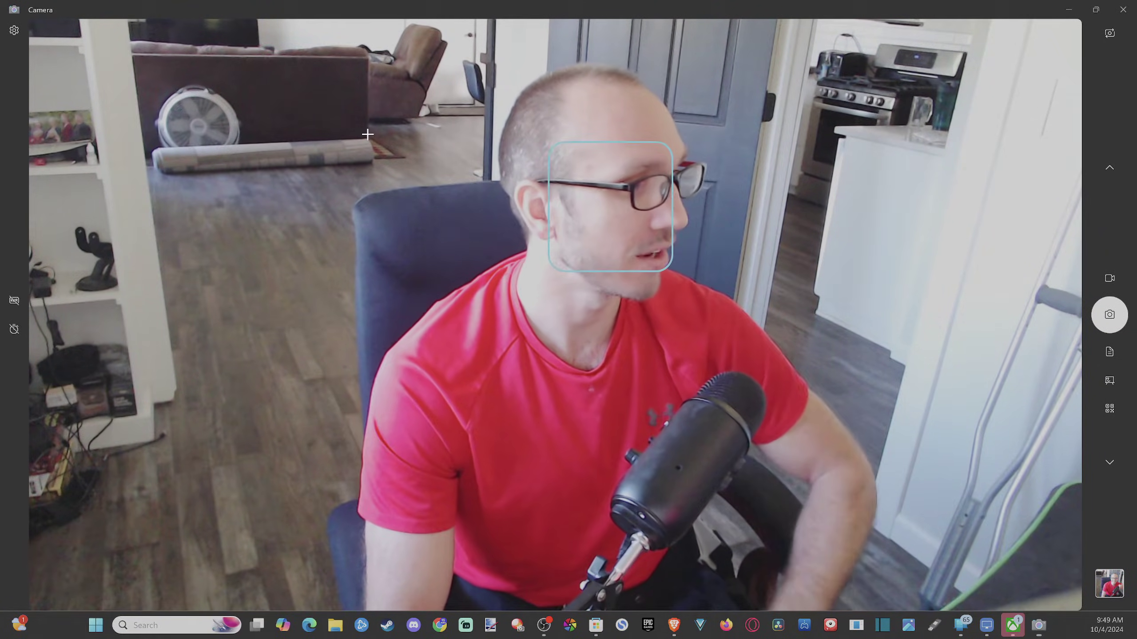
key(super+shift+s)
drag(78, 25, 1043, 603)
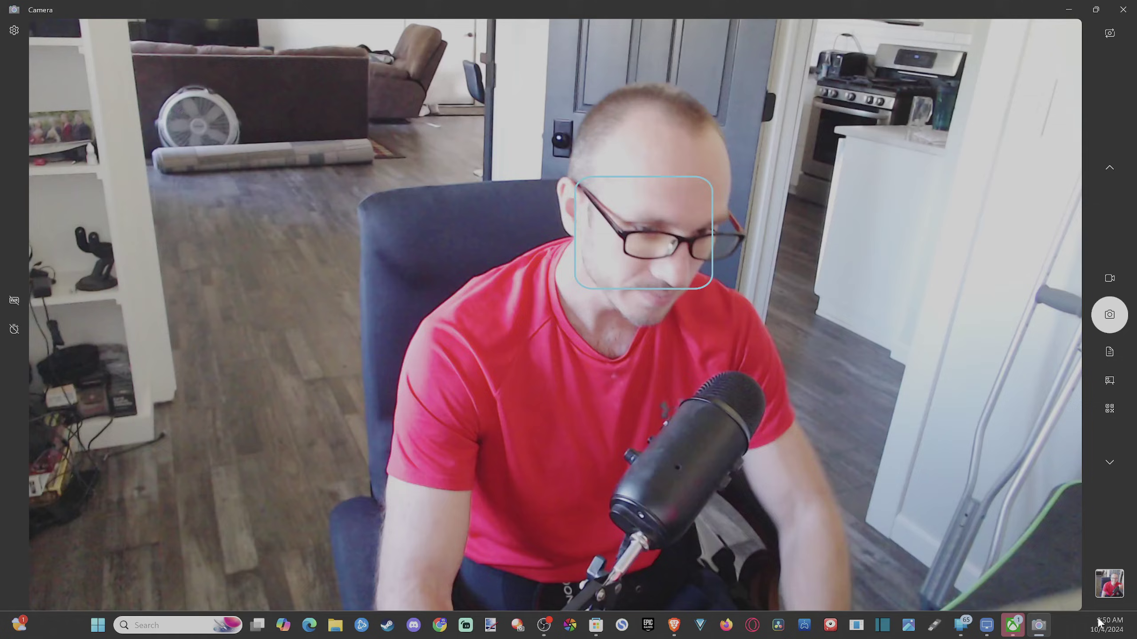
Step: Open the captured photo in the viewer and rotate it a full turn back upright
click(1104, 591)
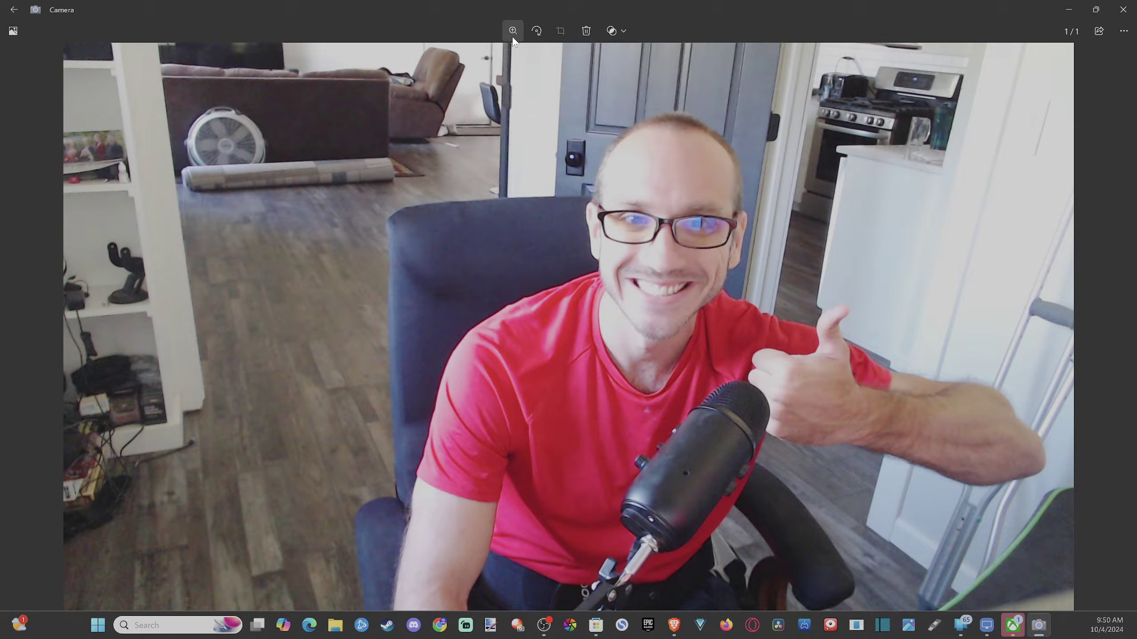
click(541, 31)
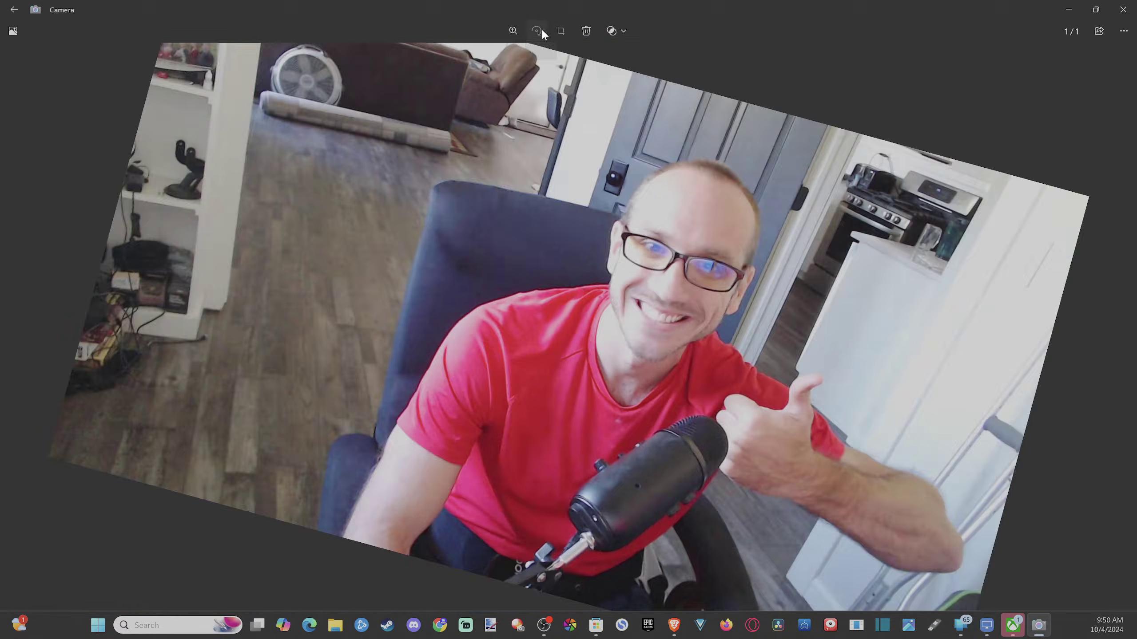
click(540, 30)
click(541, 31)
click(541, 31)
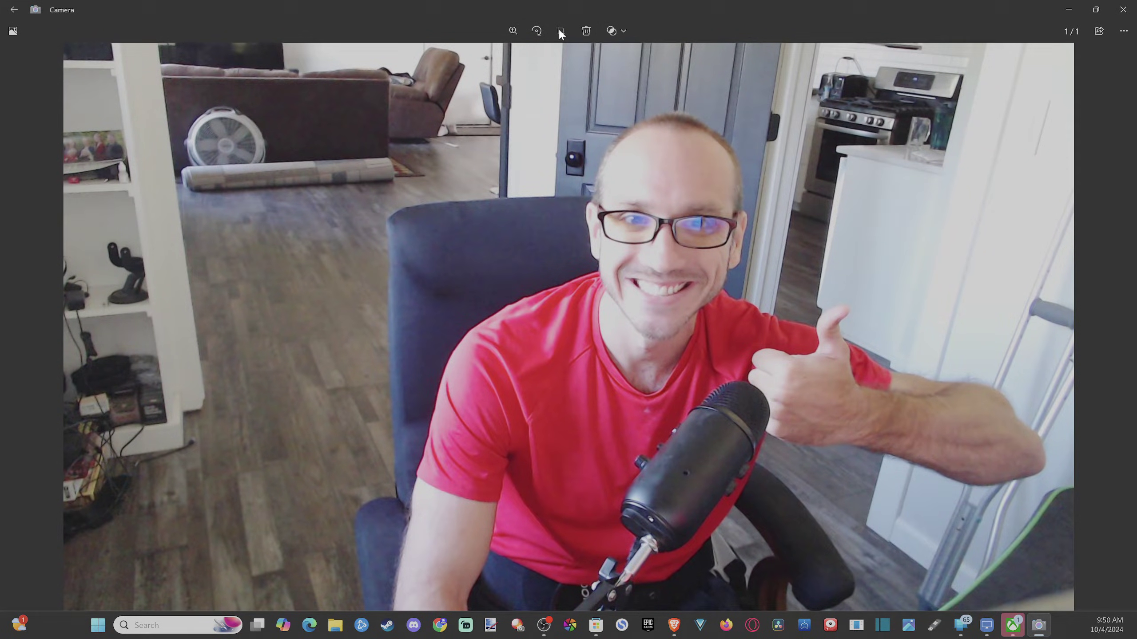
Step: Check the Photo/Document/Whiteboard mode list and sharing options, keeping Photo unchanged
click(622, 32)
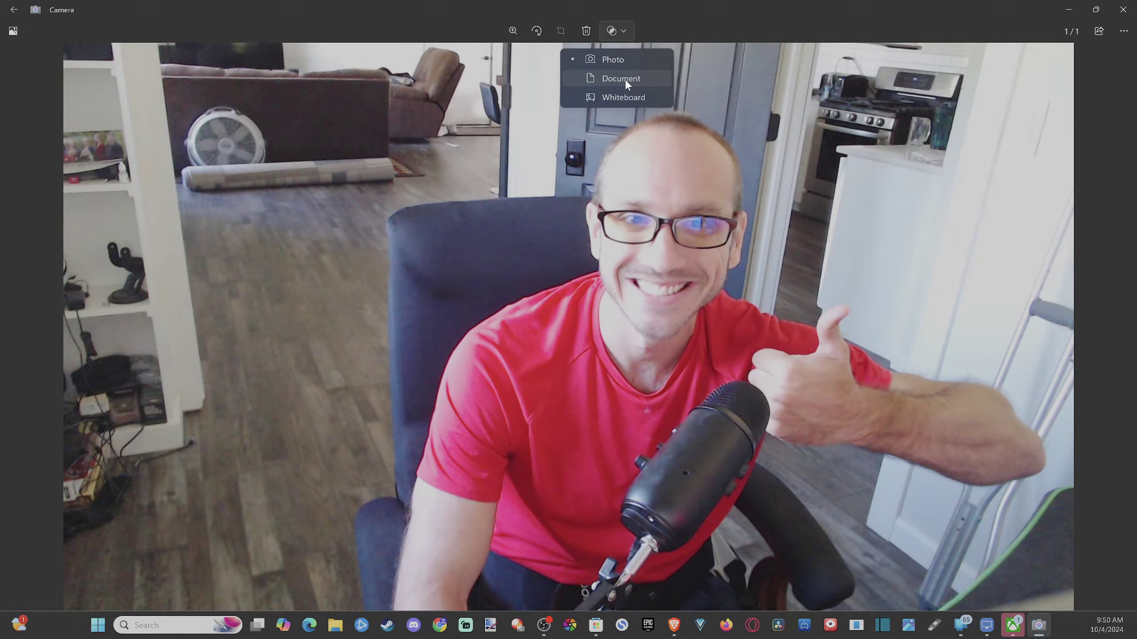
click(629, 34)
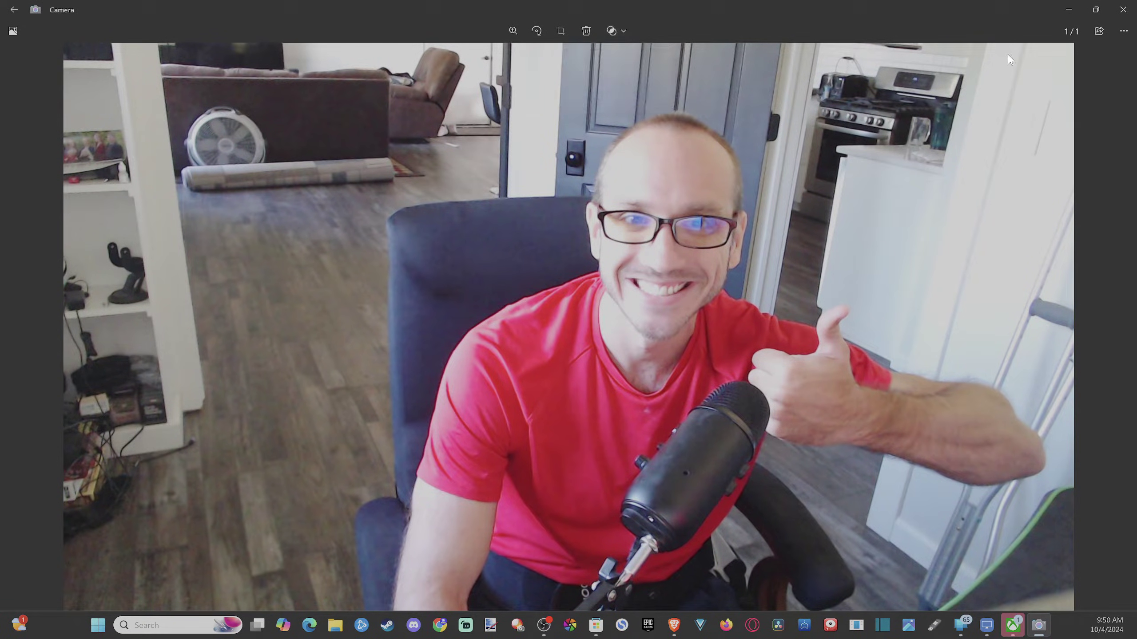
click(1093, 31)
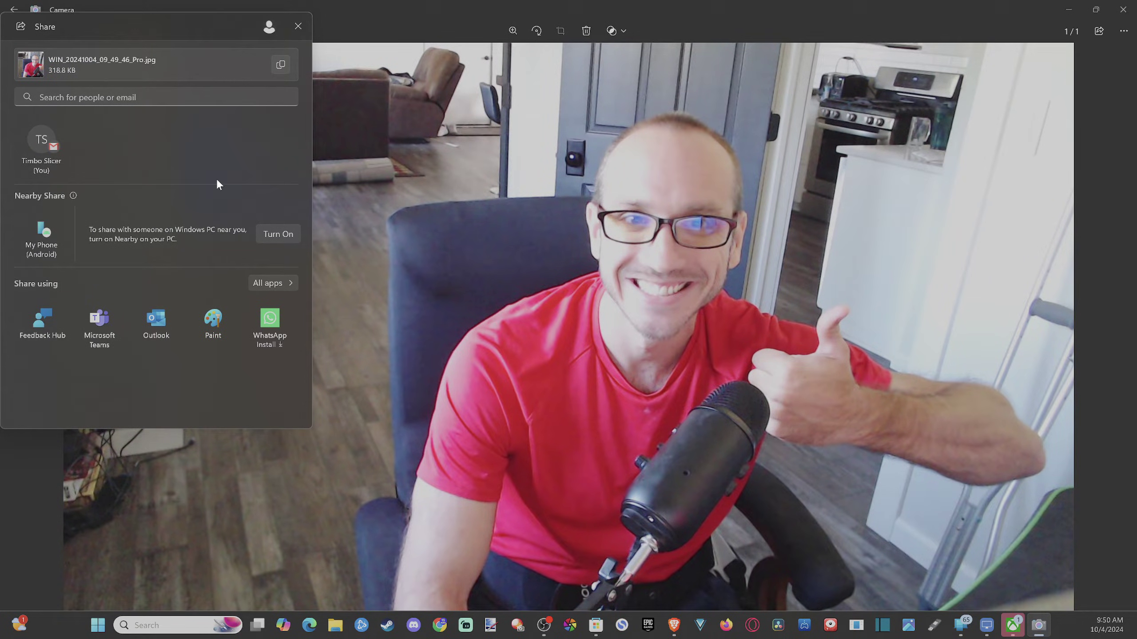
click(290, 27)
Step: Copy the photo to the clipboard from the more-actions menu and right-click menu
click(1122, 33)
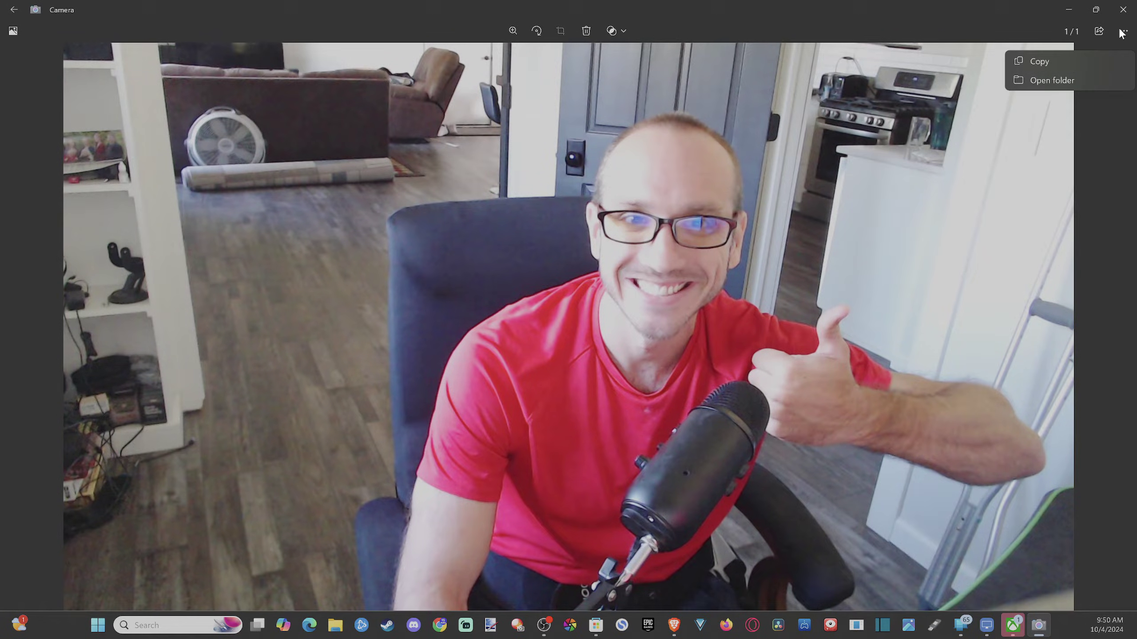
click(1089, 68)
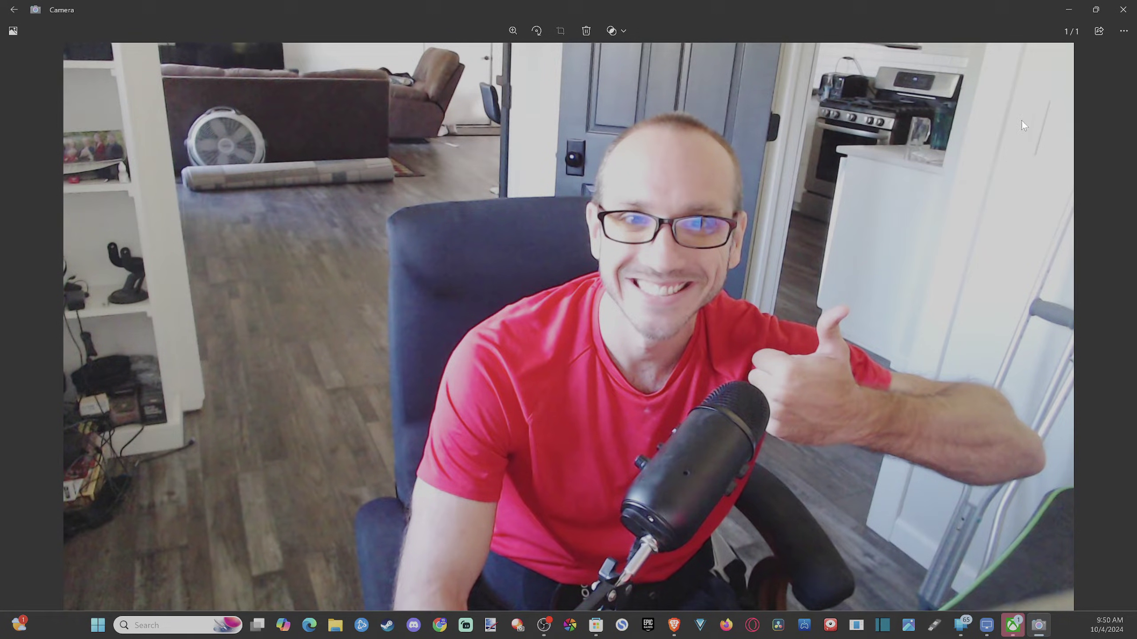
right_click(609, 277)
click(642, 294)
right_click(551, 291)
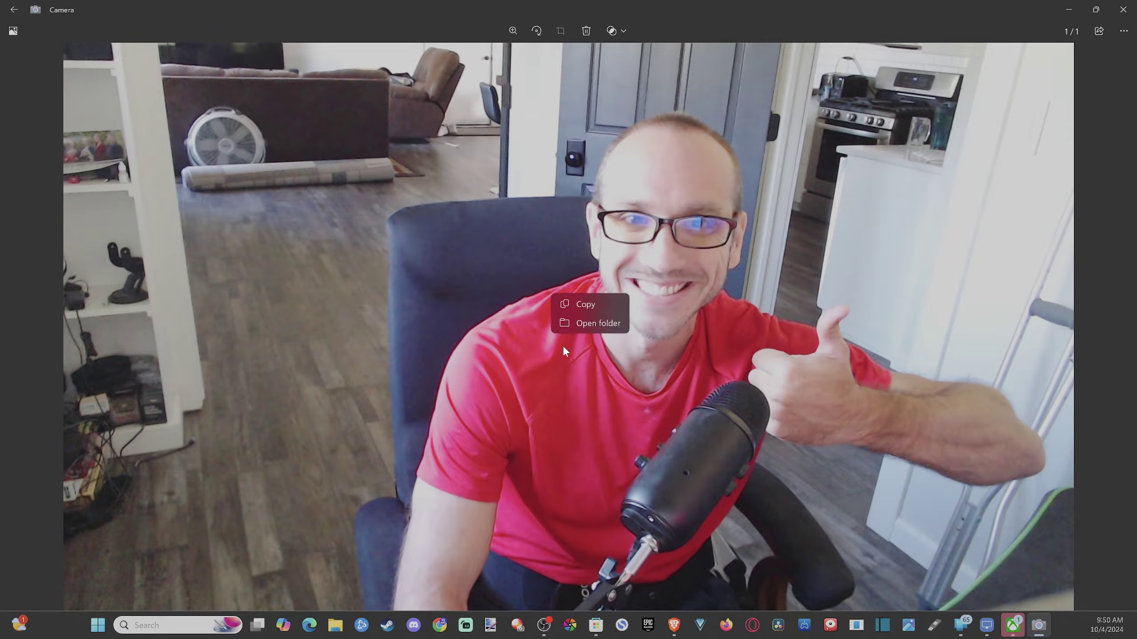
Step: Open the photo's Camera Roll folder and view its first file
click(590, 325)
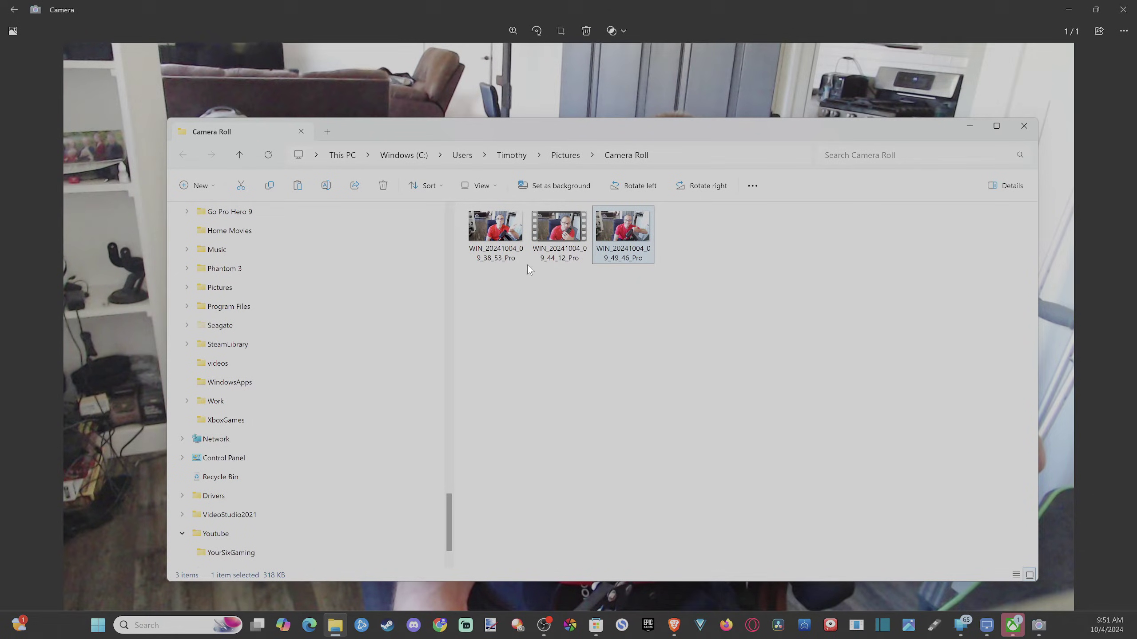
click(503, 235)
double_click(503, 235)
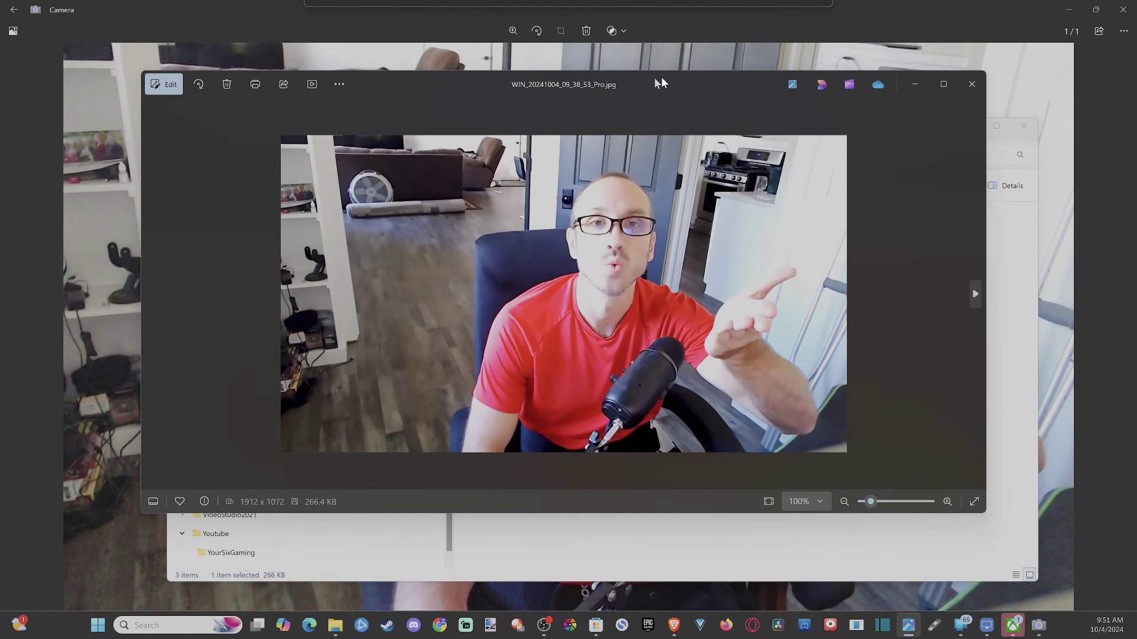
drag(660, 75, 689, 90)
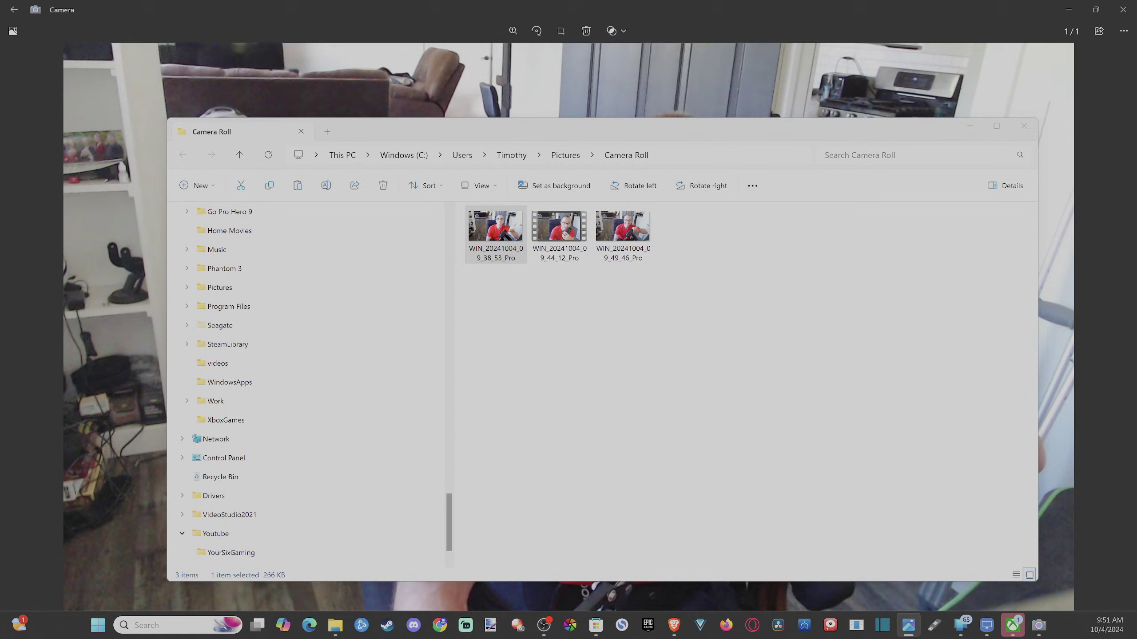
click(501, 251)
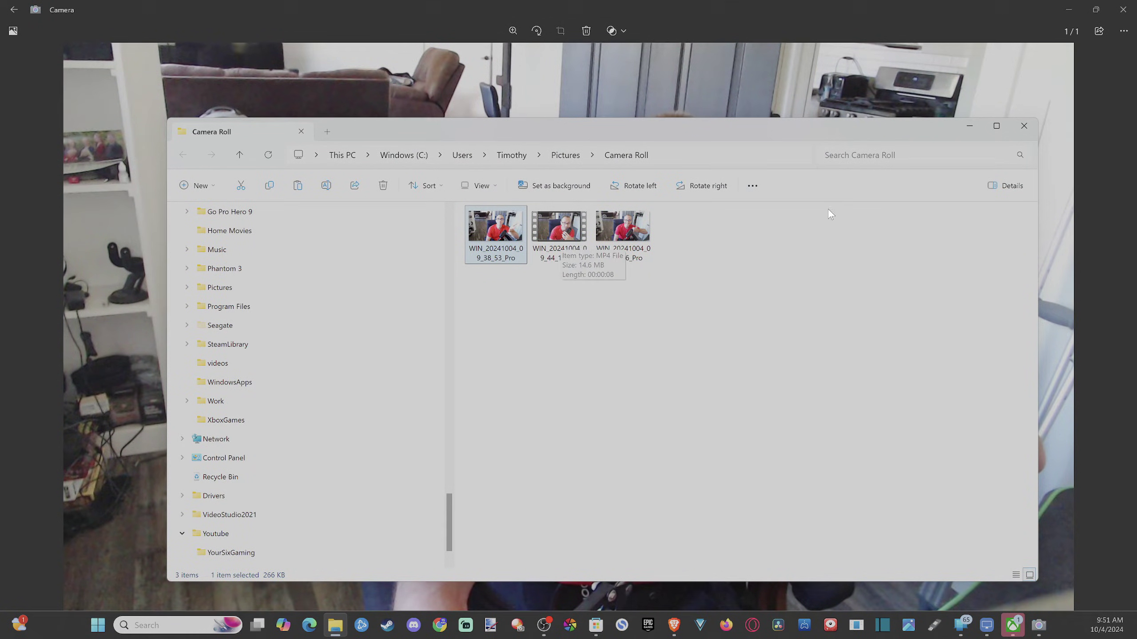
Step: Go up to Pictures, check the new screenshot in Screenshots, then close that window
click(717, 155)
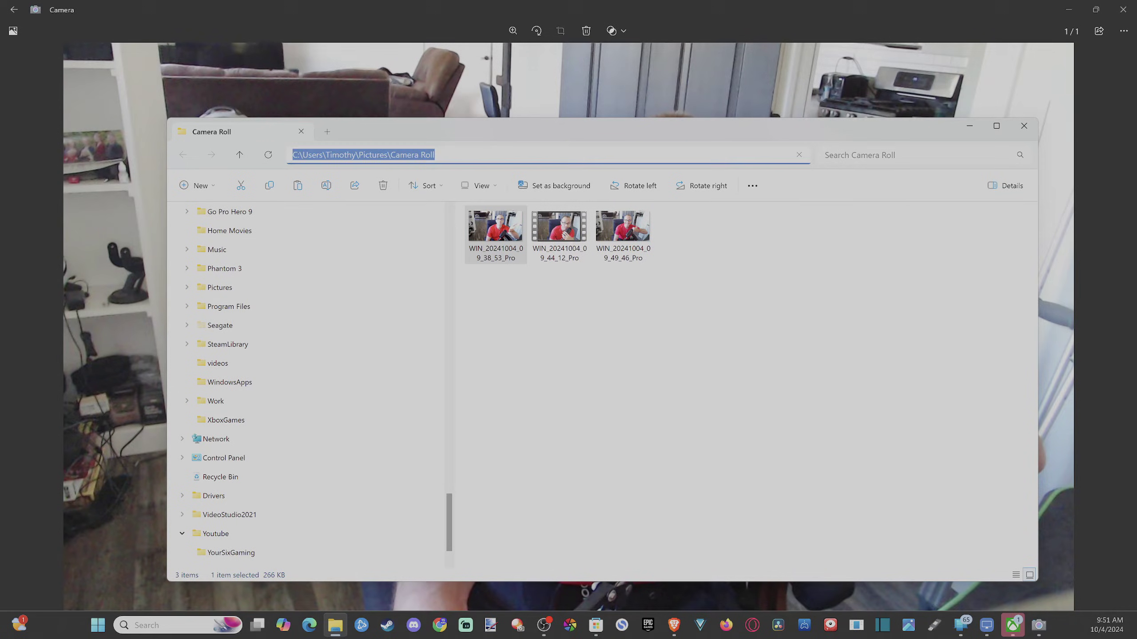
click(459, 213)
key(alt+d)
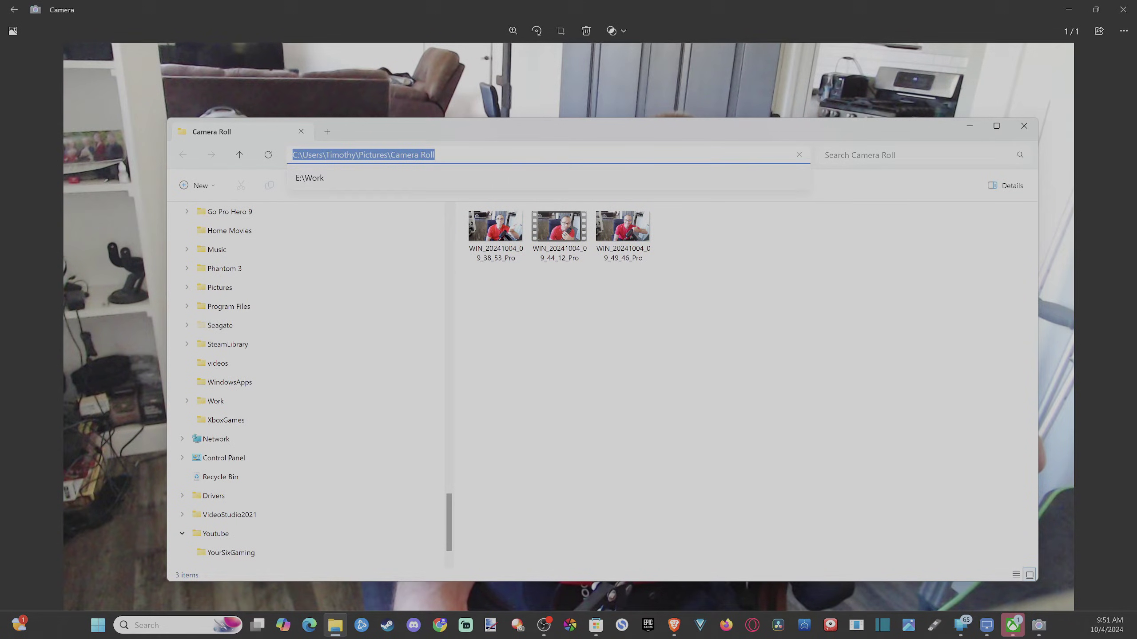
key(Escape)
click(563, 164)
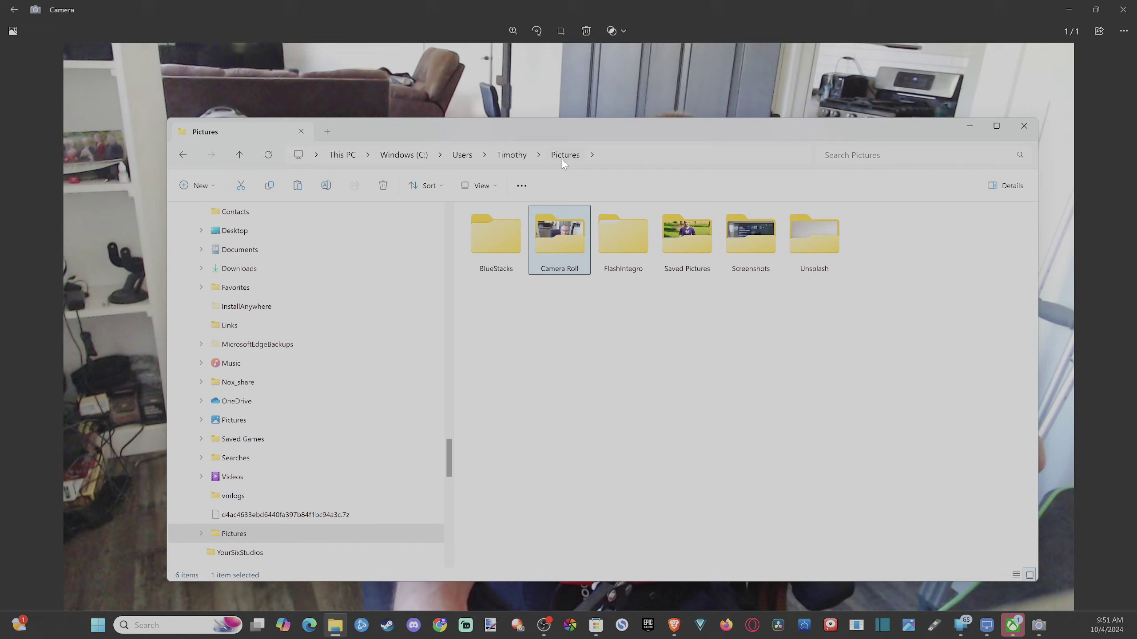
double_click(744, 250)
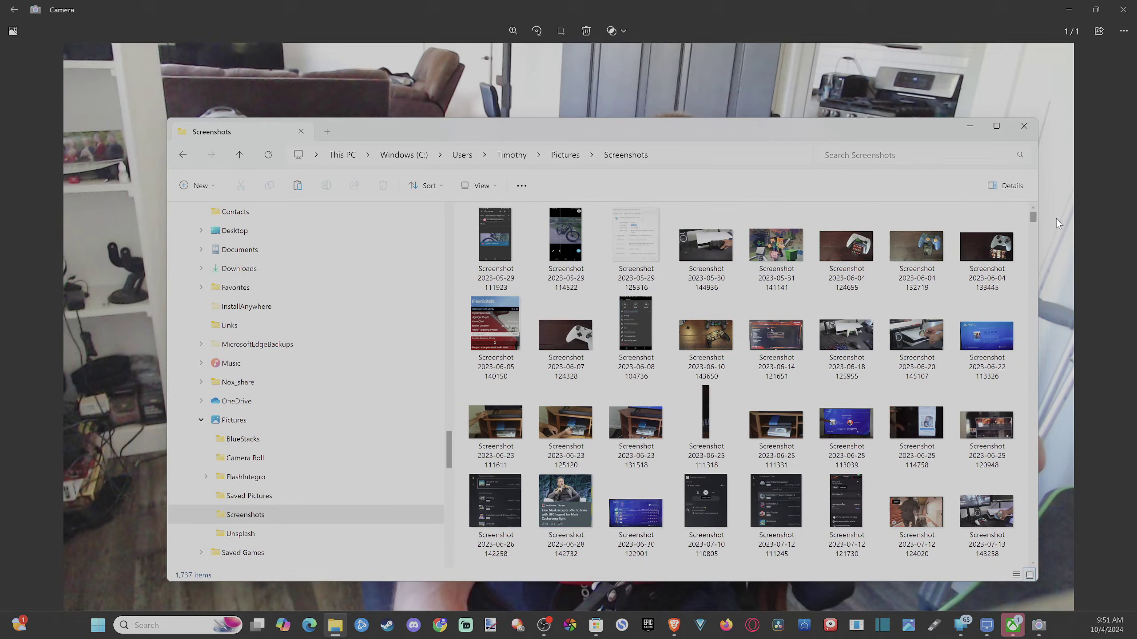
drag(1031, 221, 1045, 556)
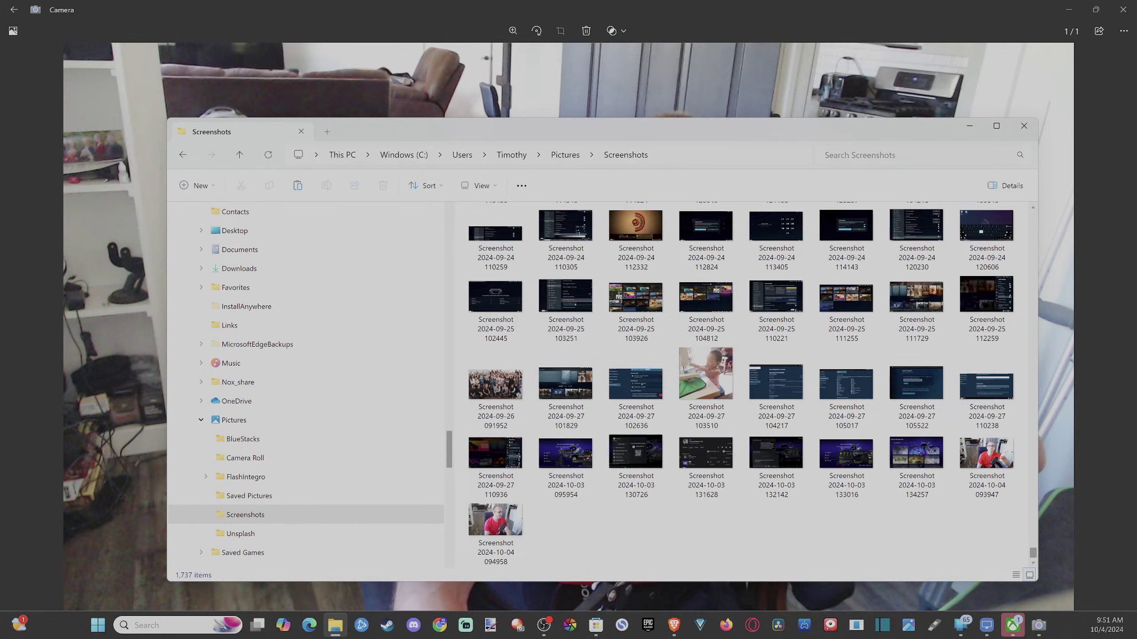
click(1023, 123)
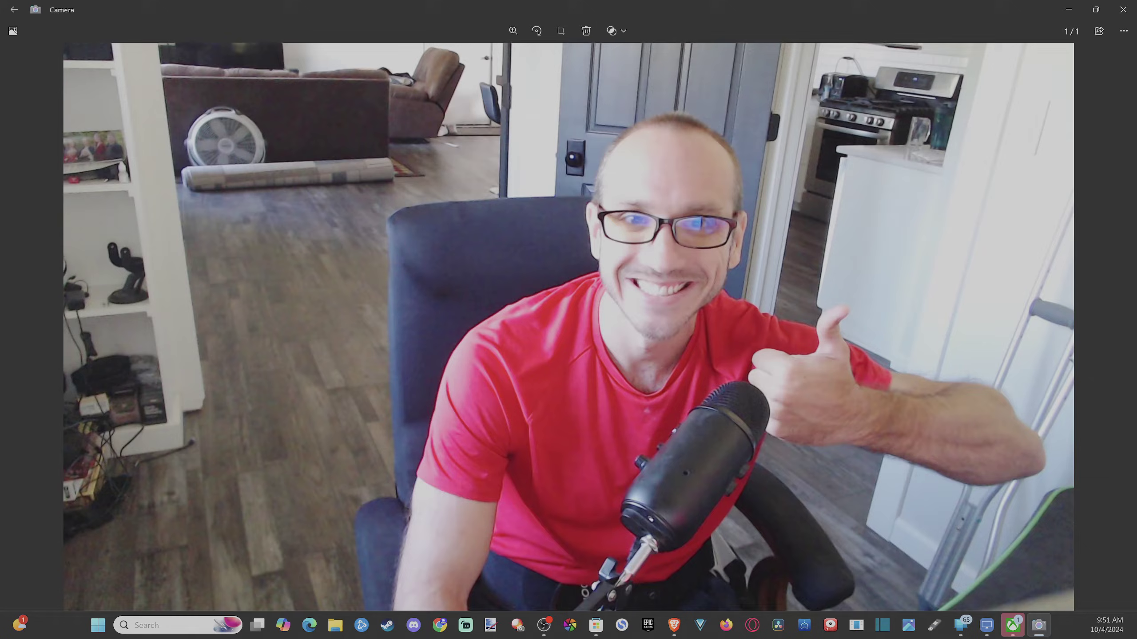
Step: Review the photo's Copy/Open folder and extra options without choosing any
right_click(831, 324)
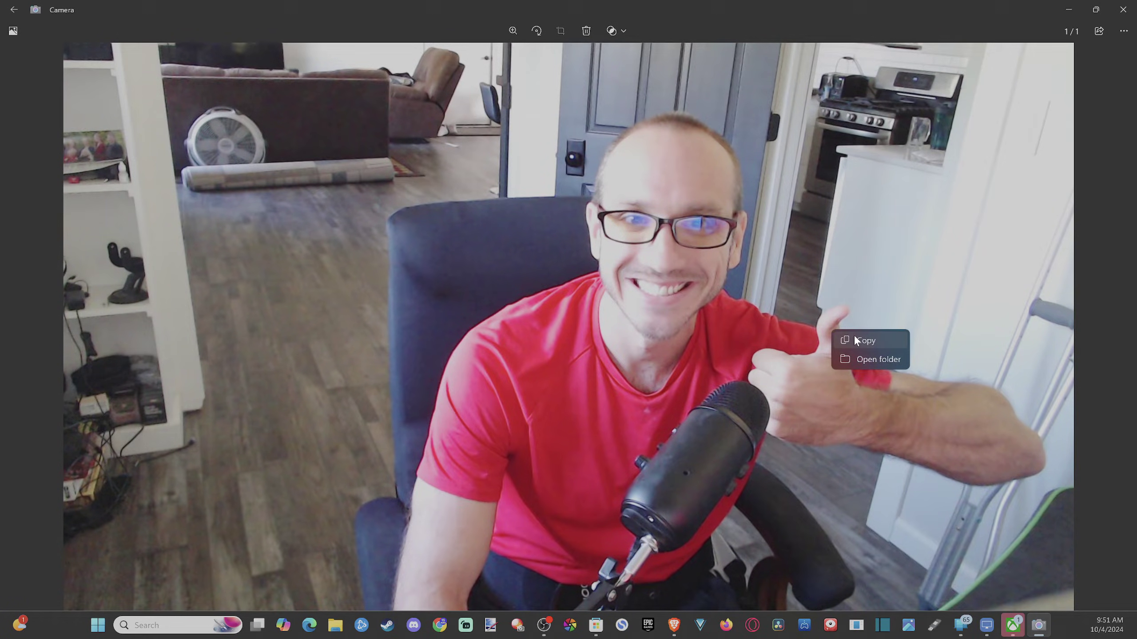
right_click(603, 320)
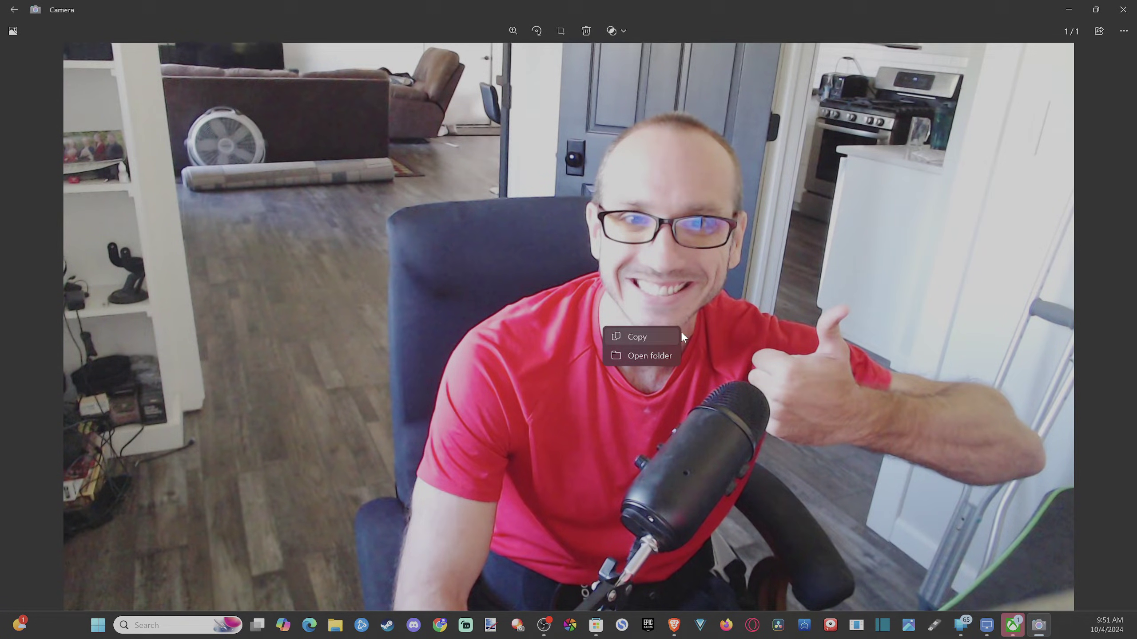
click(1125, 32)
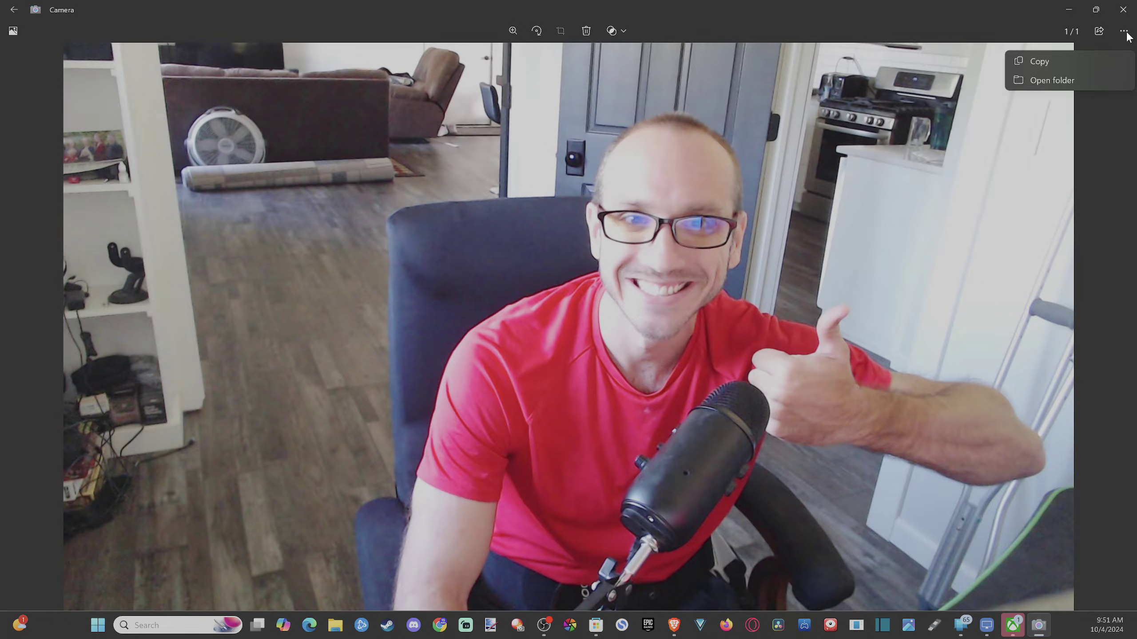
click(1126, 32)
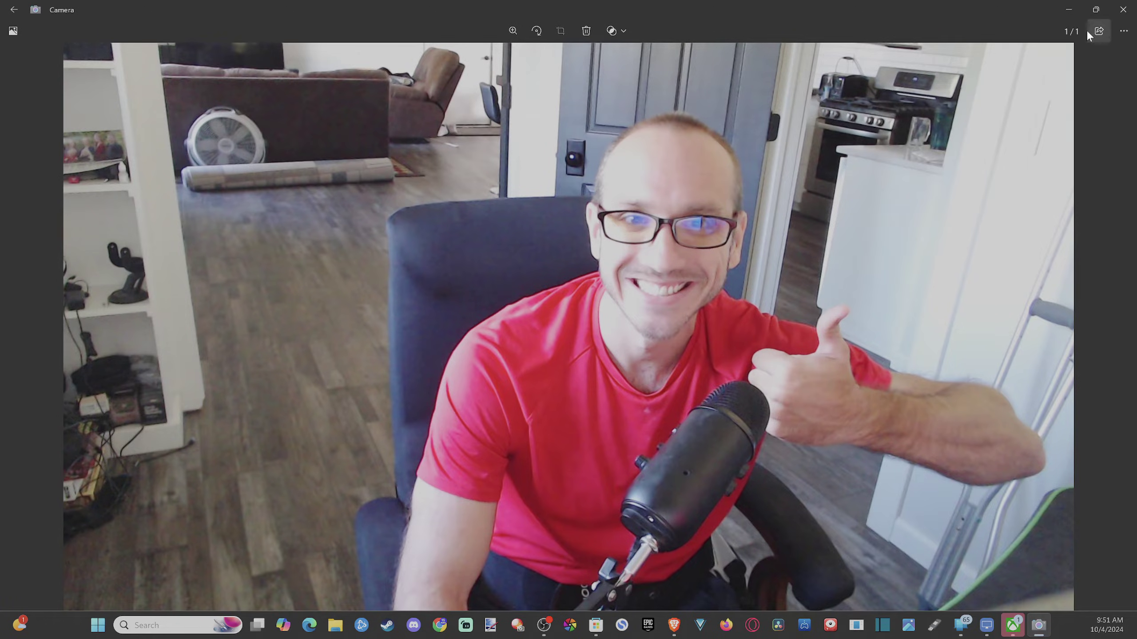
Step: Return to the live camera, try Video then Document mode, and dismiss the error
click(18, 8)
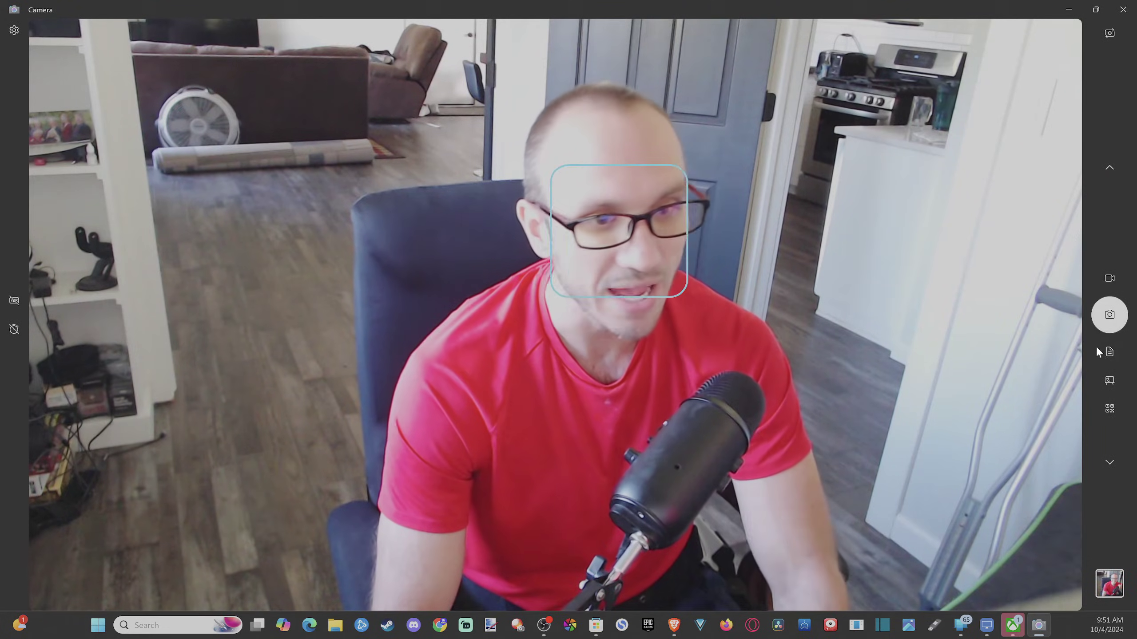
click(1108, 278)
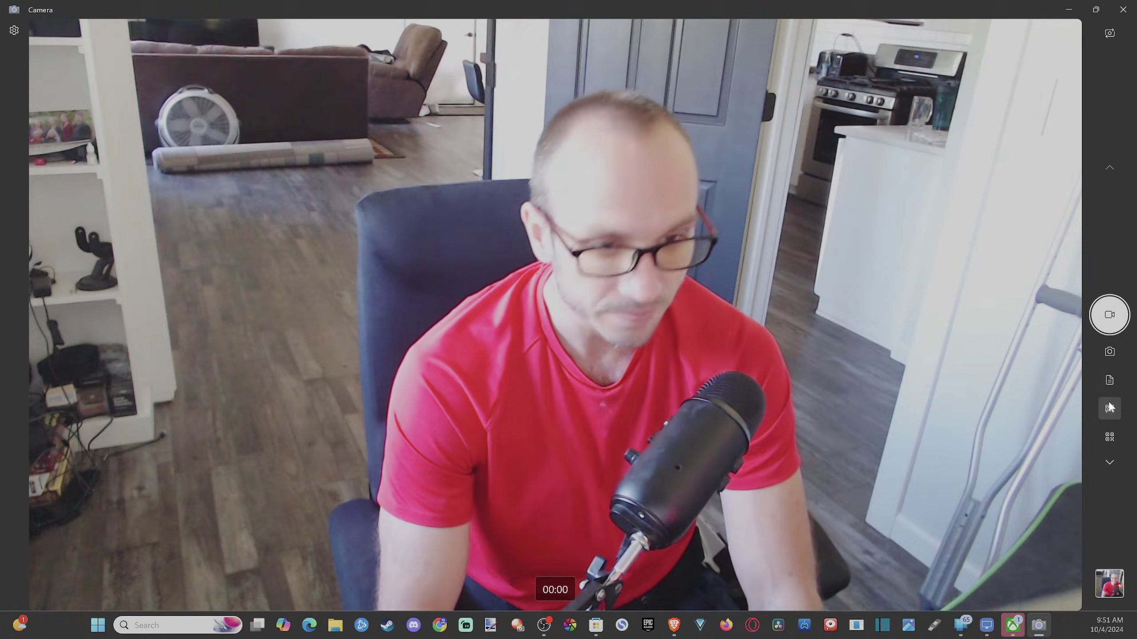
click(1109, 381)
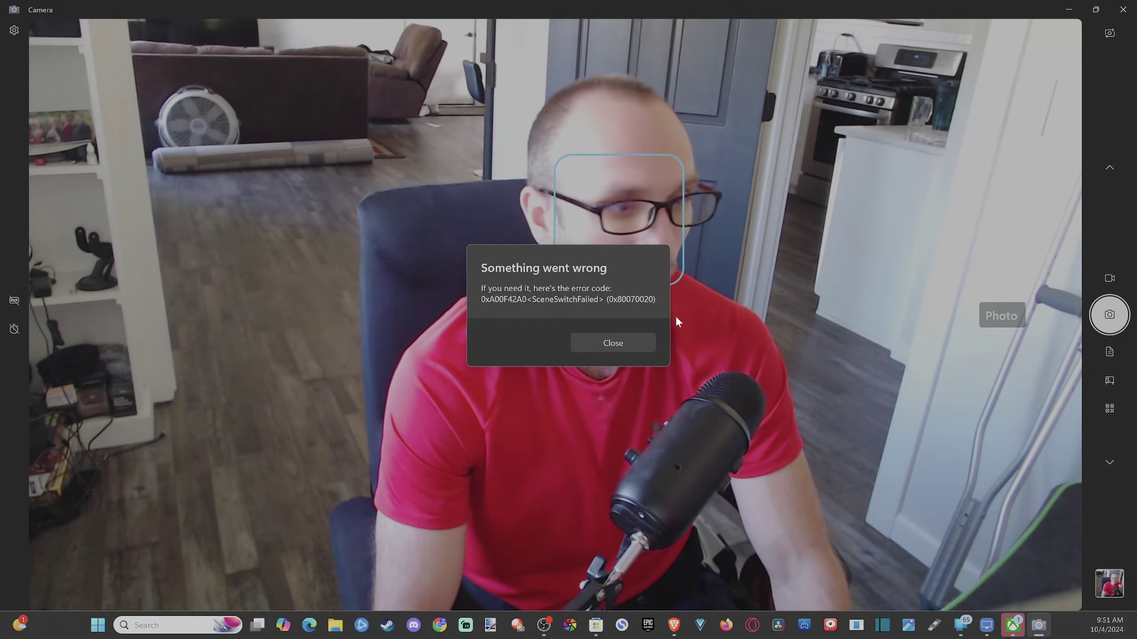
click(629, 341)
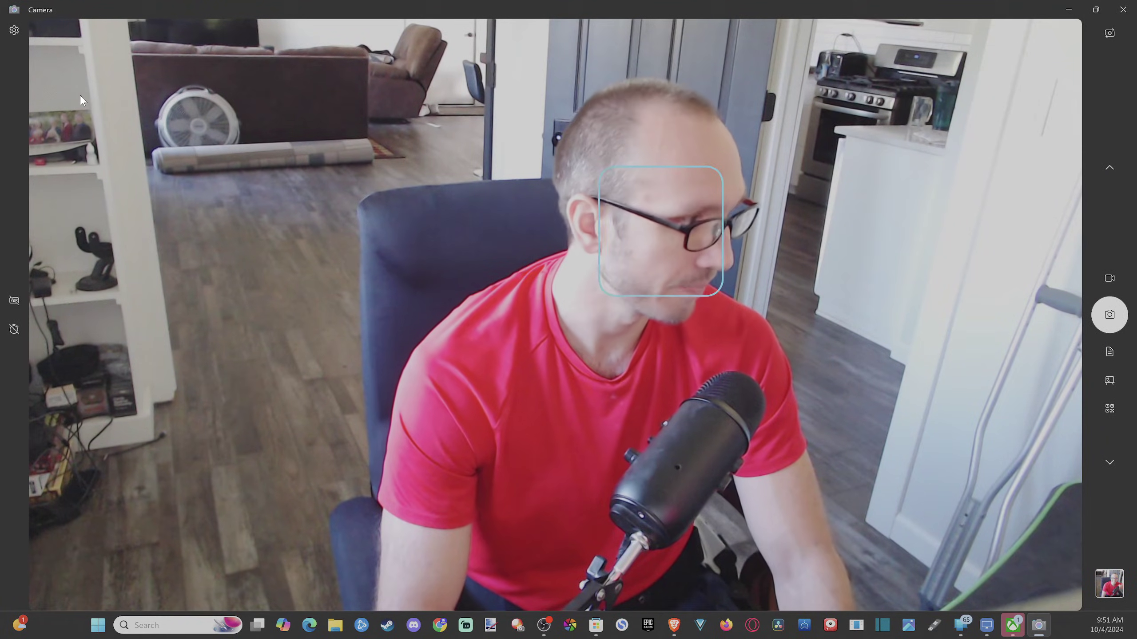
Step: Turn on HDR Pro, cycle the photo timer round to 2 seconds, and take a photo
click(14, 302)
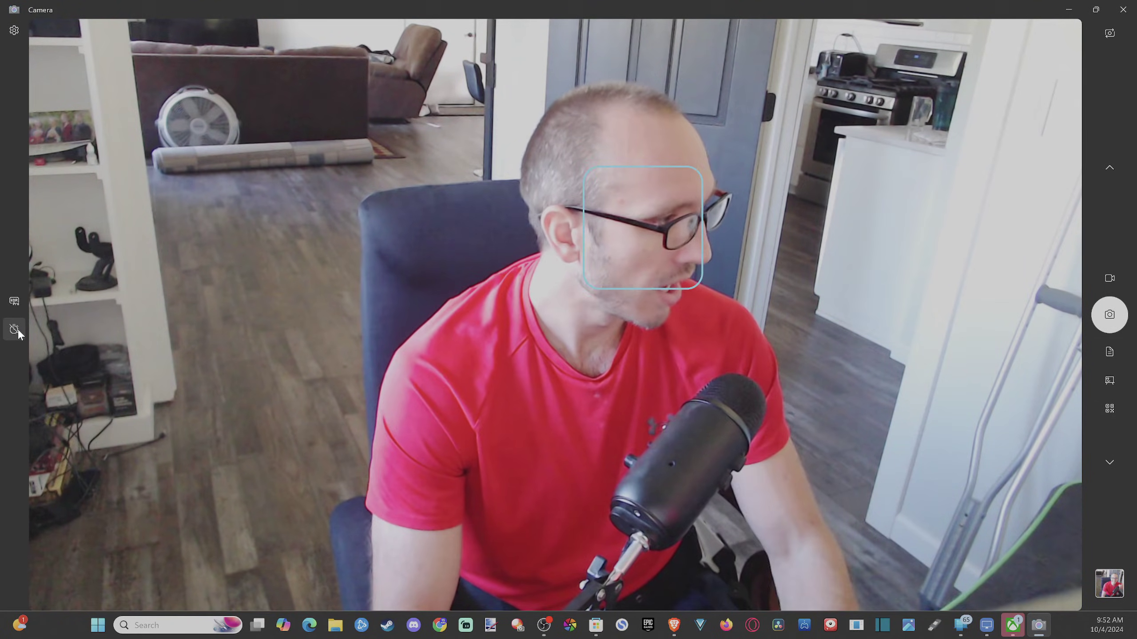
click(18, 329)
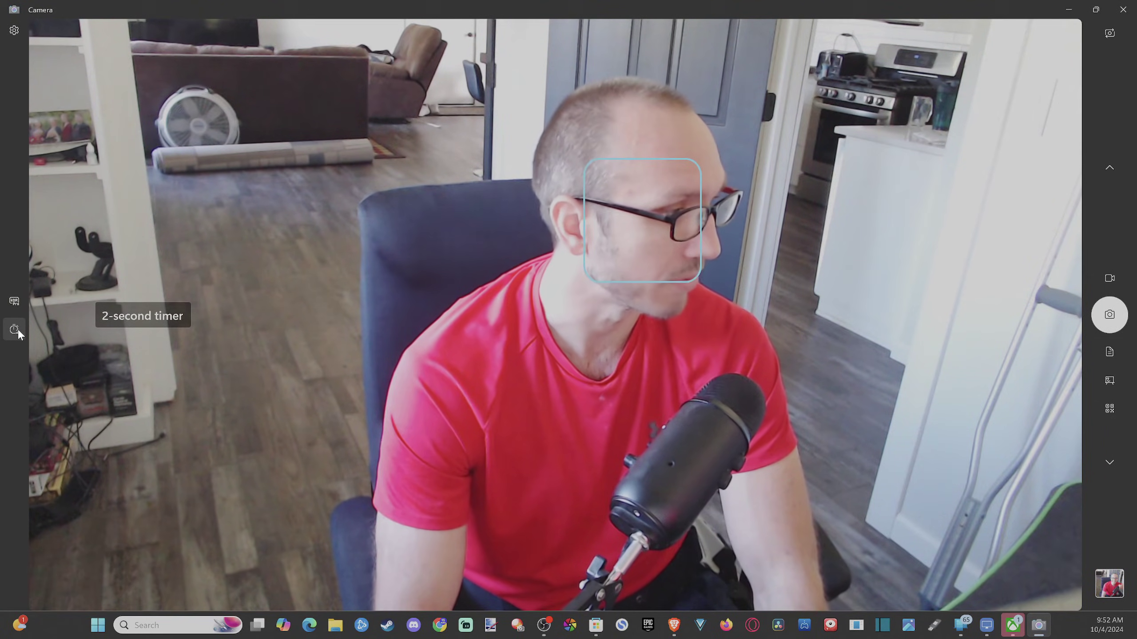
click(18, 330)
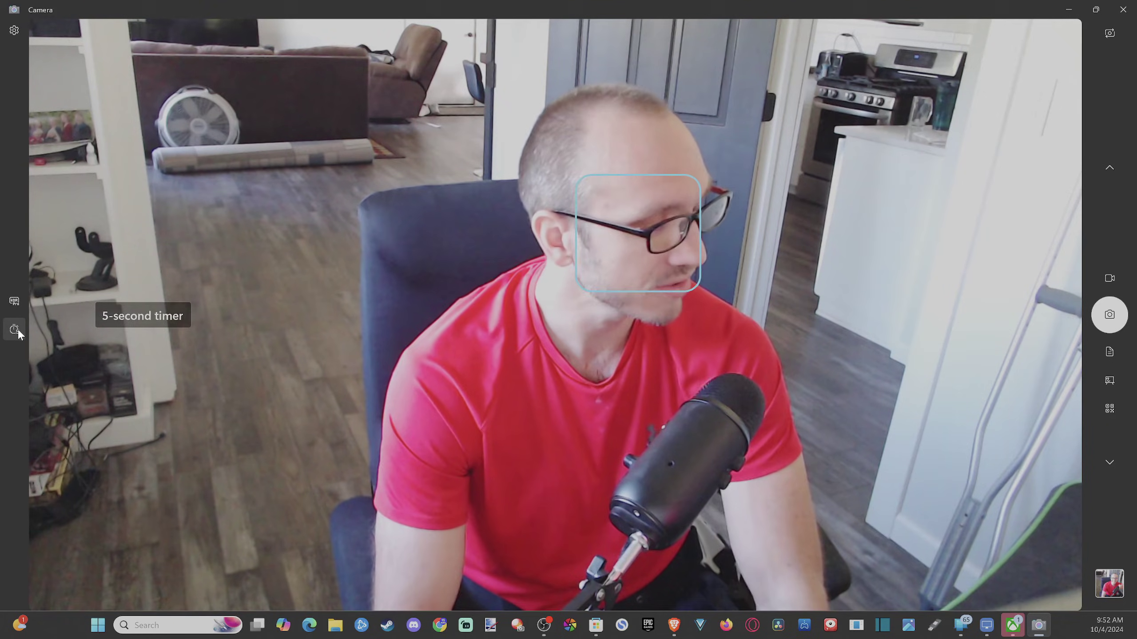
click(18, 329)
click(18, 330)
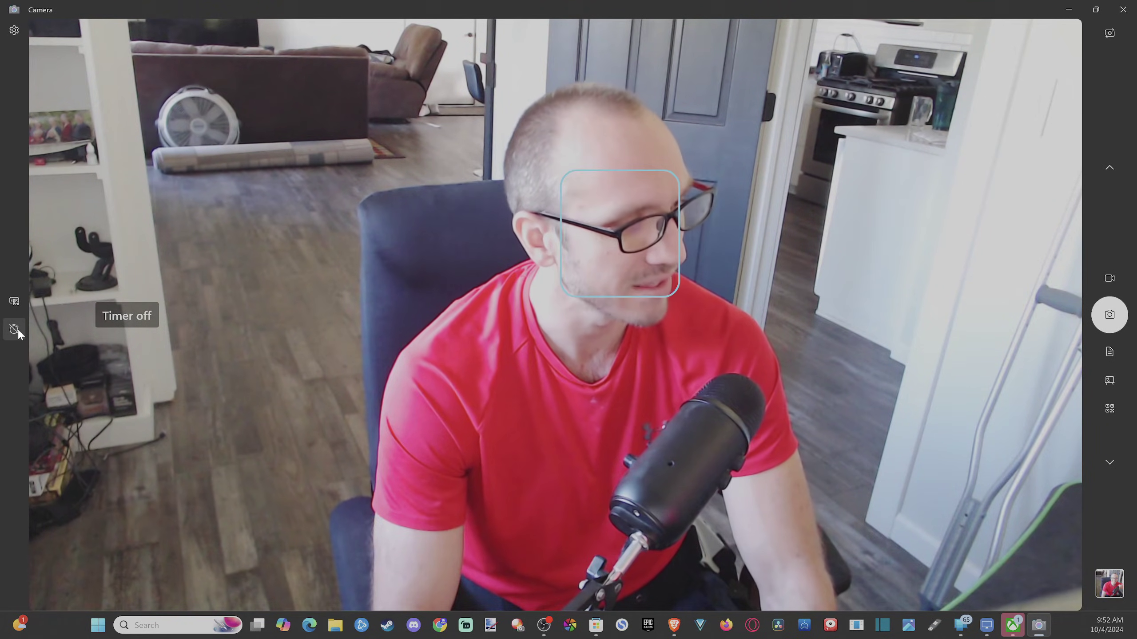
click(17, 329)
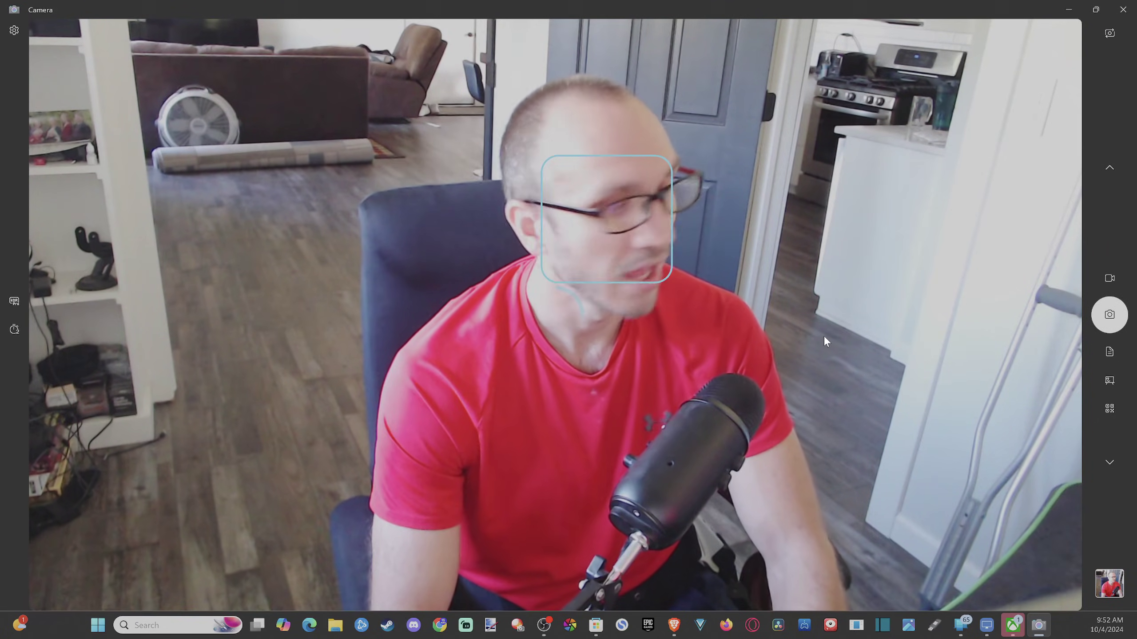
key(space)
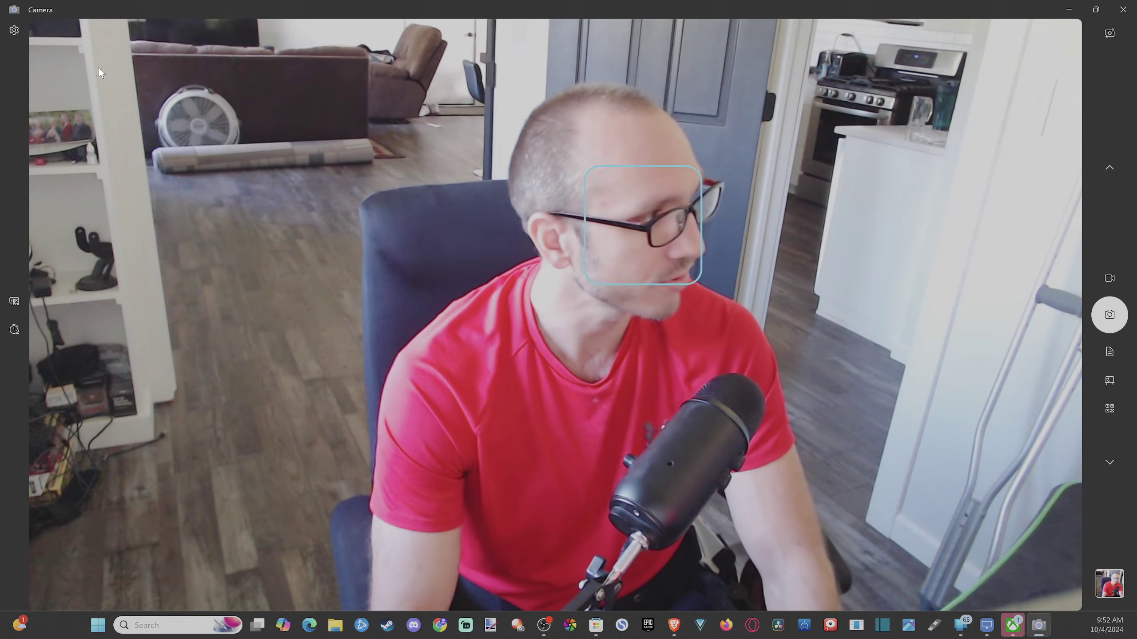
Step: Turn on 'Show advanced controls' in Camera settings and check the framing grid choices
click(13, 31)
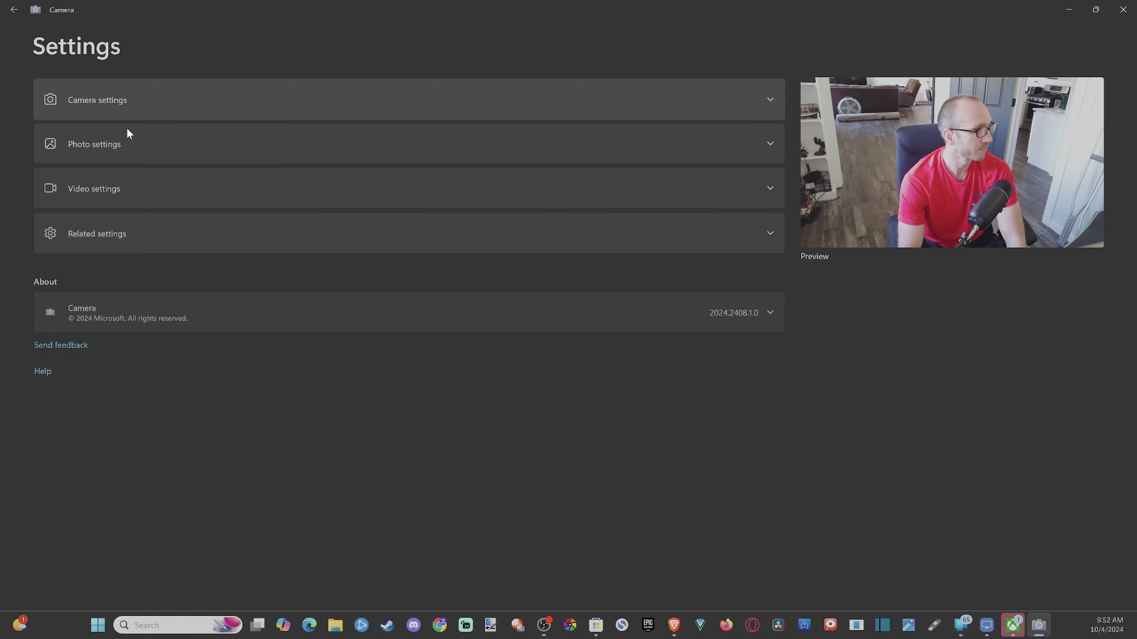
click(143, 97)
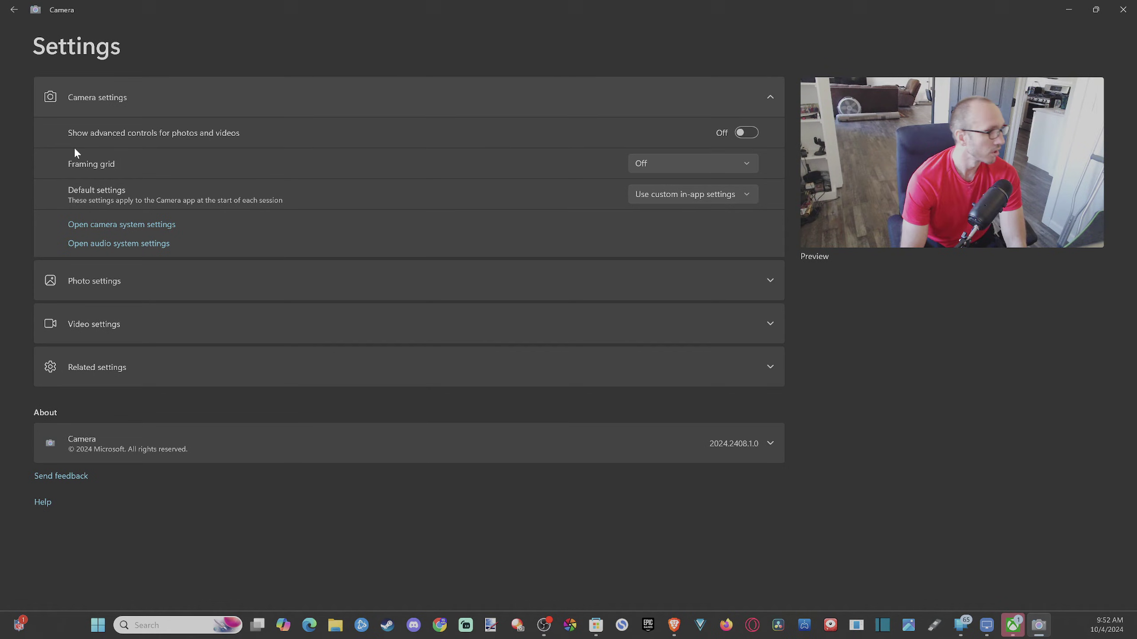
click(745, 132)
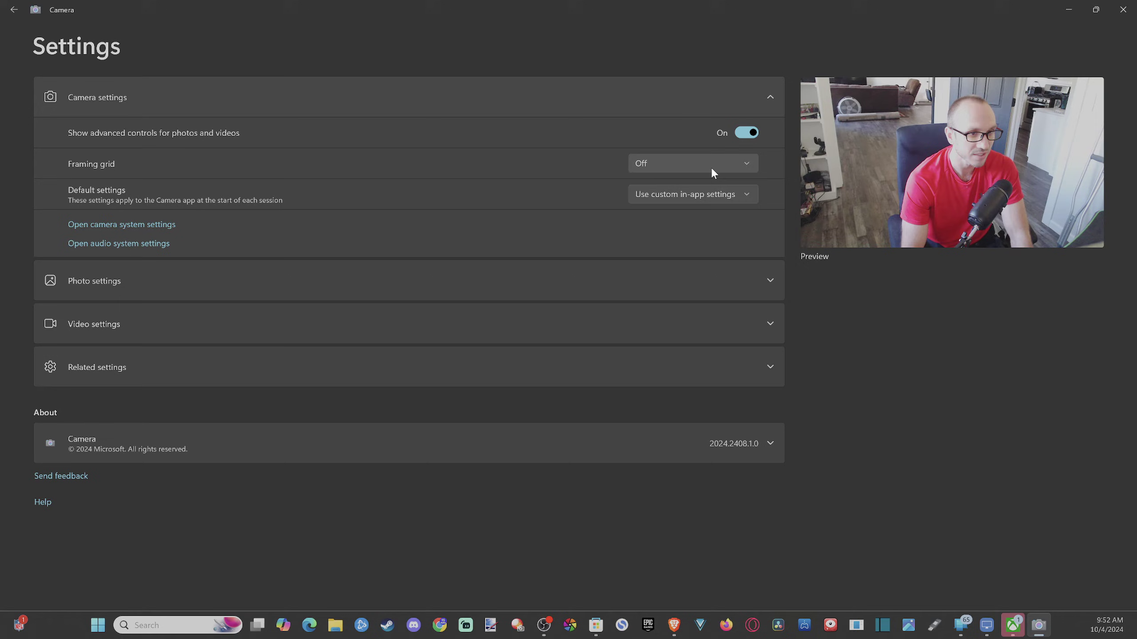
click(713, 170)
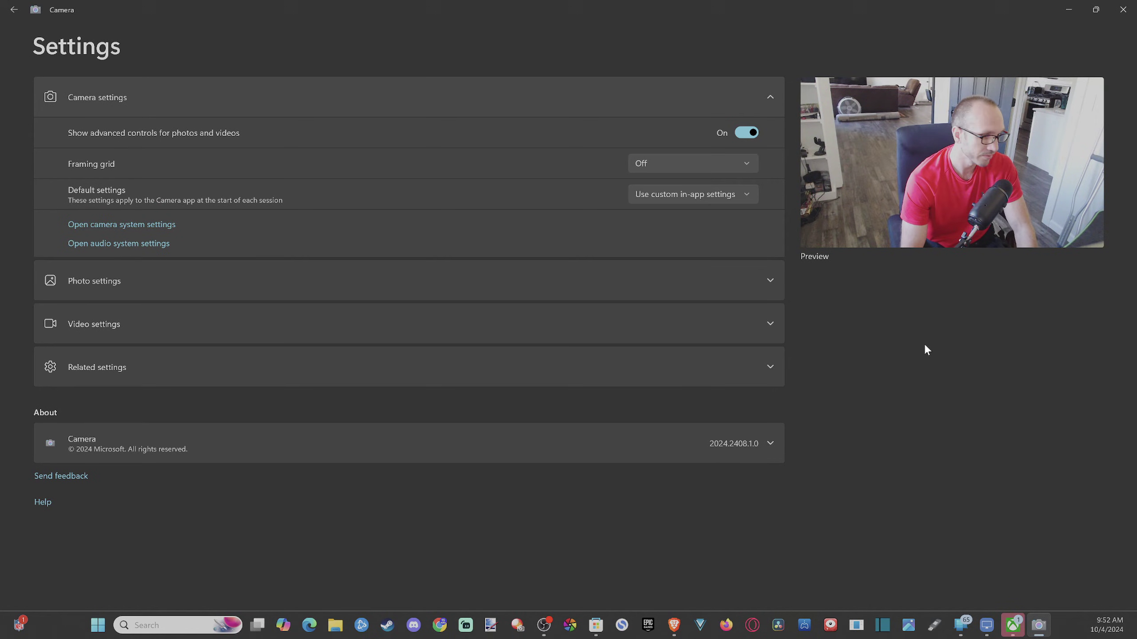
Step: Keep photo quality at 3.0MP 16:9 (2304x1296) and the custom in-app default settings
click(771, 280)
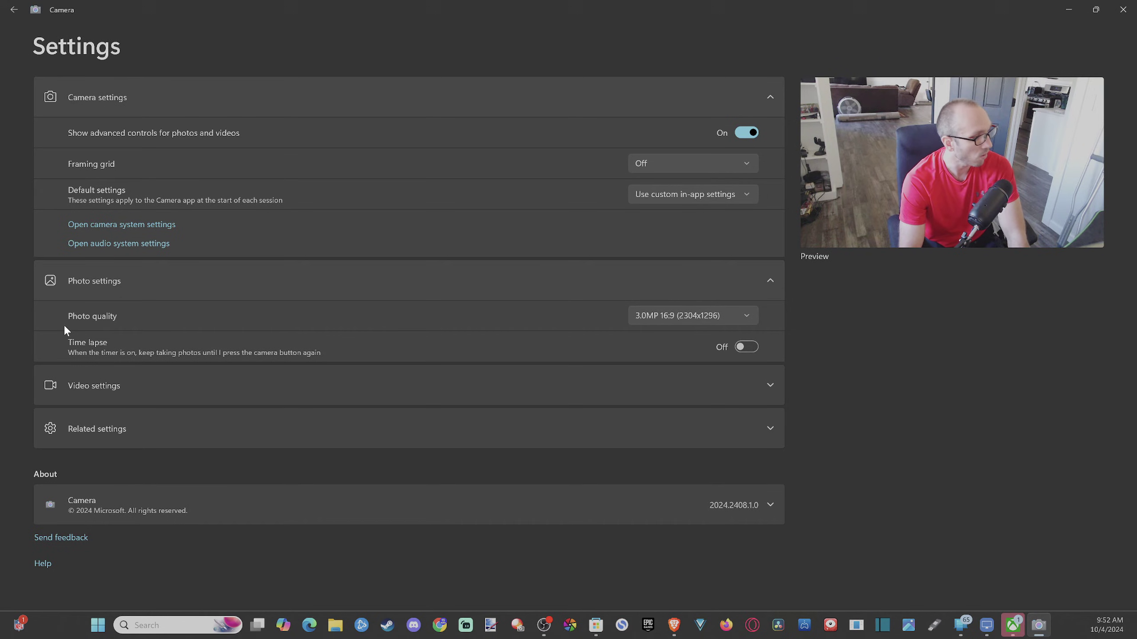
click(751, 315)
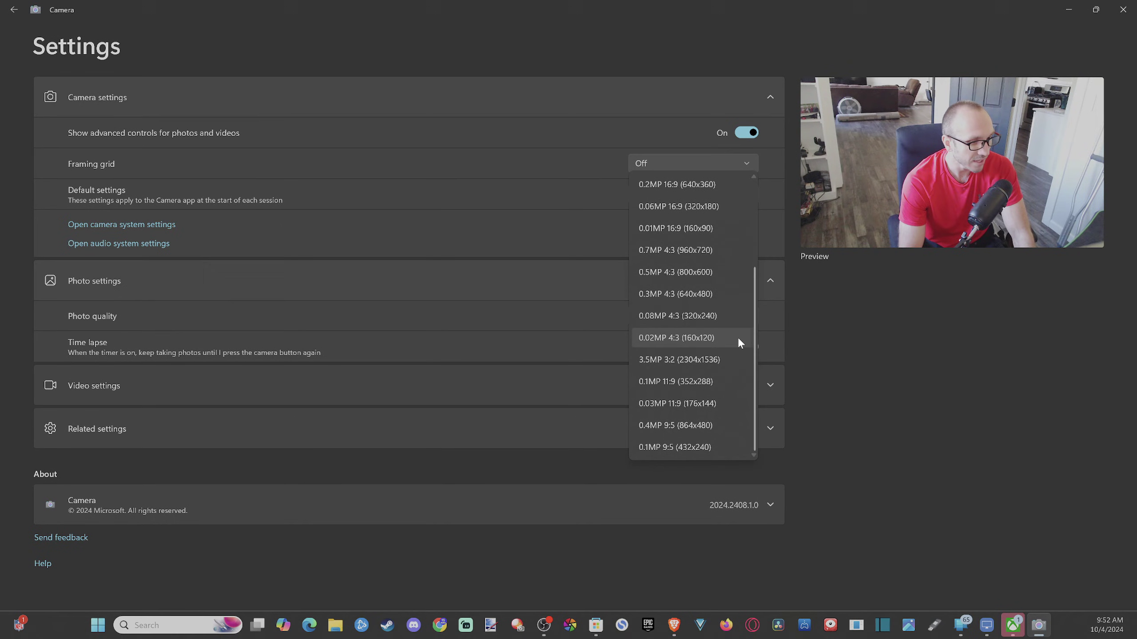
scroll(745, 335, up, 3)
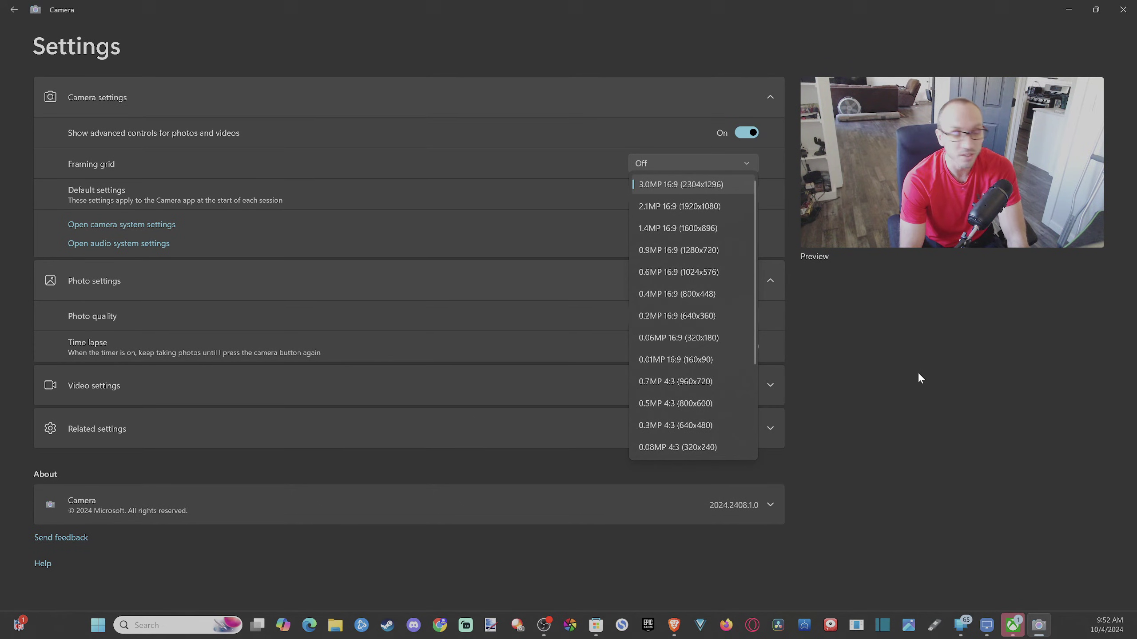
click(908, 358)
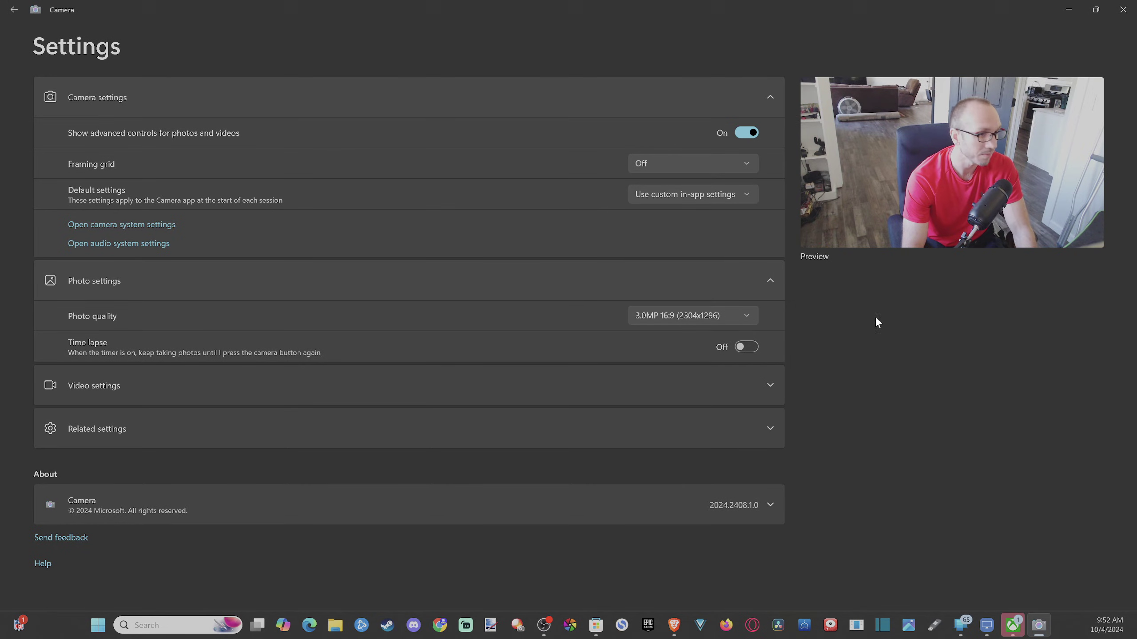
click(706, 197)
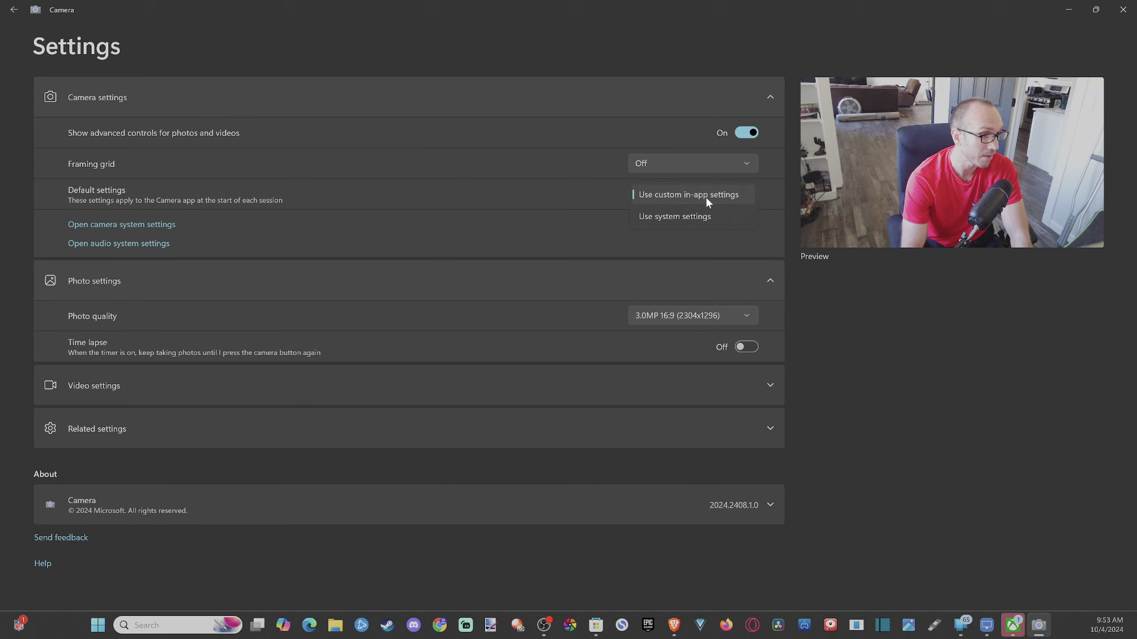
click(741, 193)
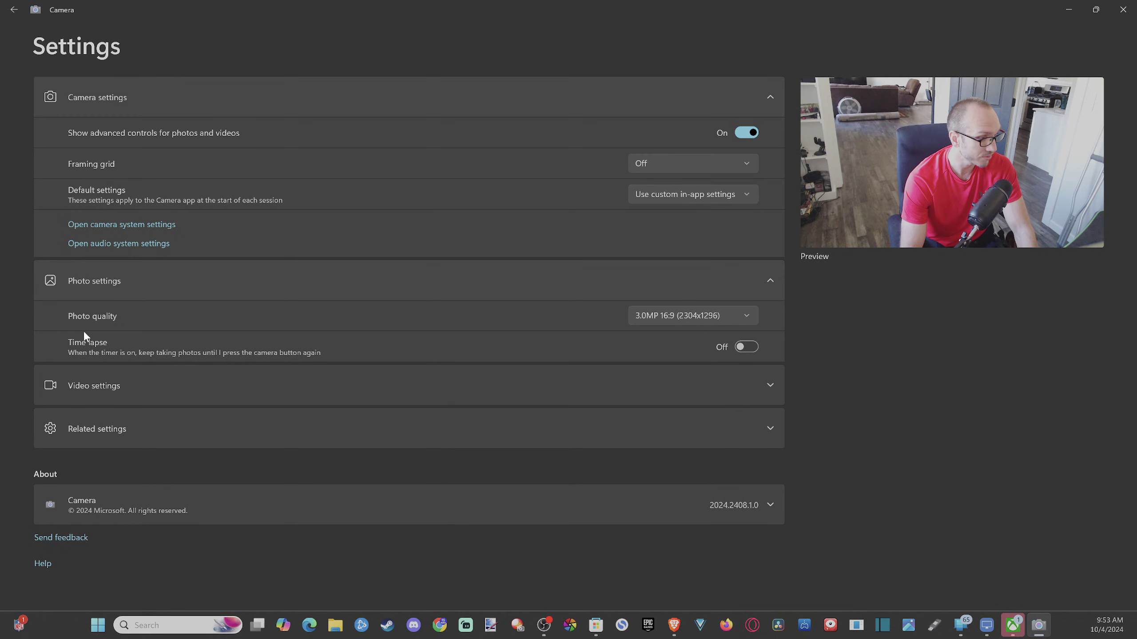
Step: Keep video quality at 1080p 16:9 30fps and expand the Related settings section
click(195, 390)
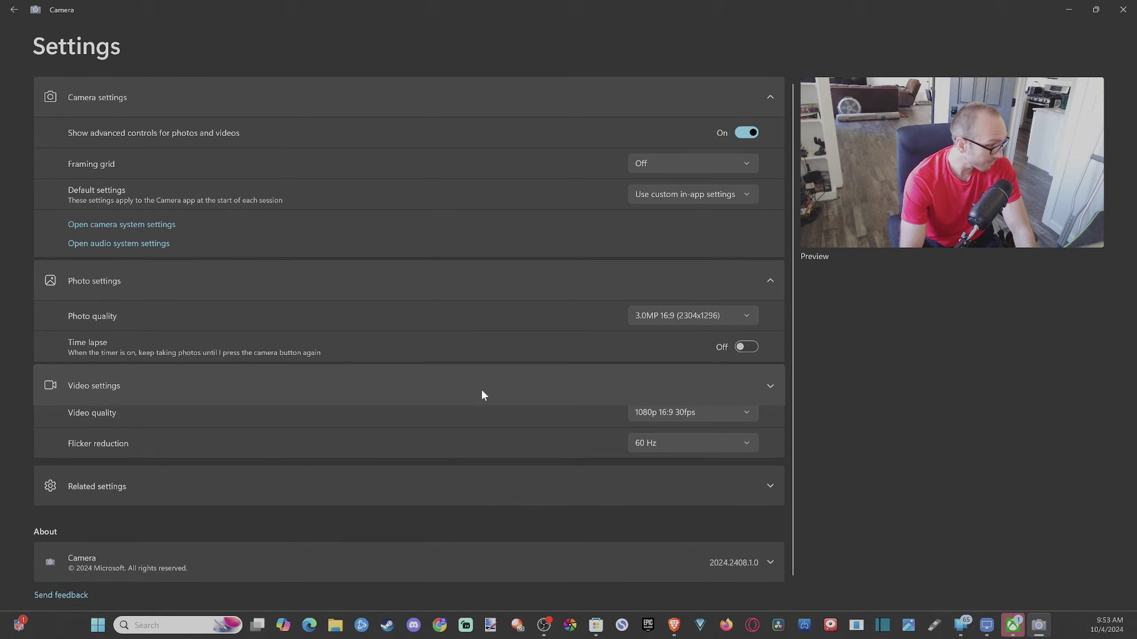
click(739, 421)
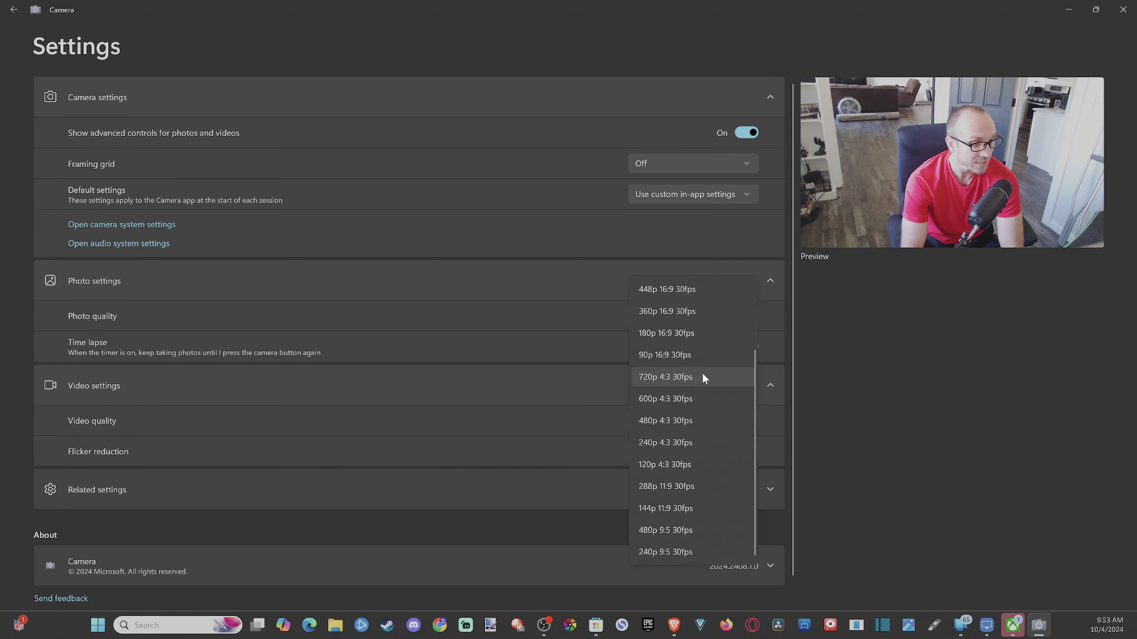
click(893, 398)
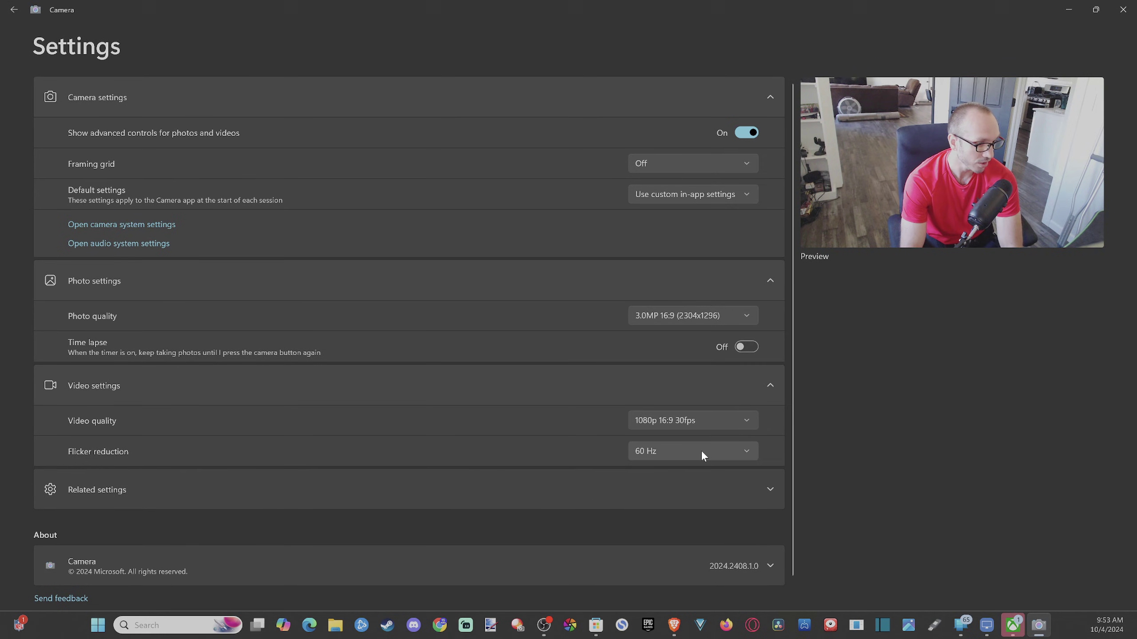
click(767, 505)
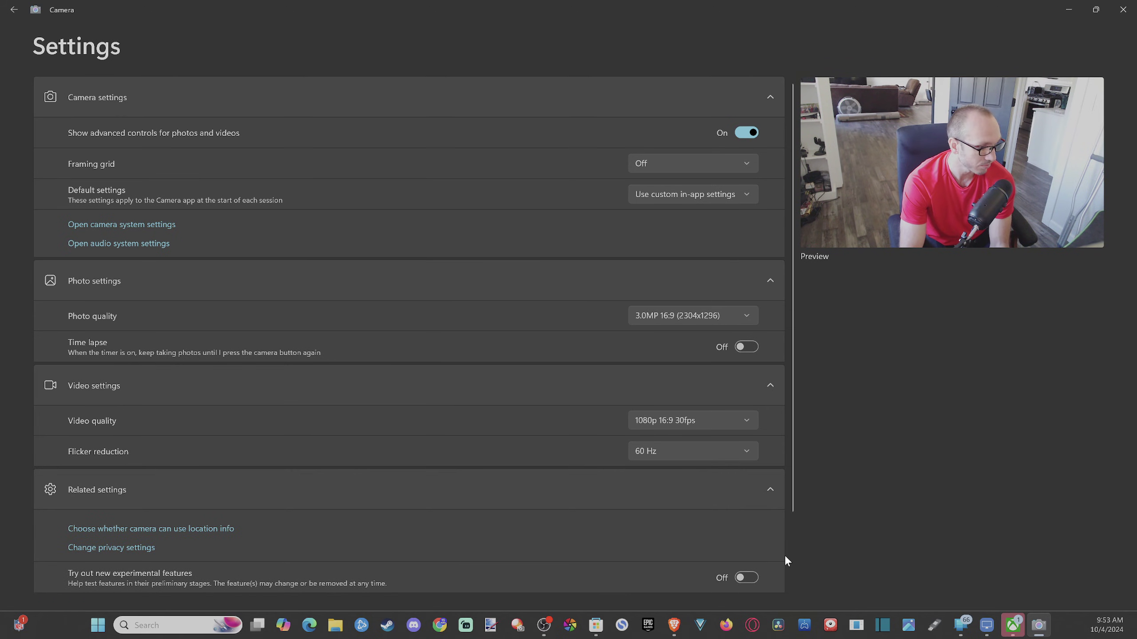
scroll(712, 515, down, 3)
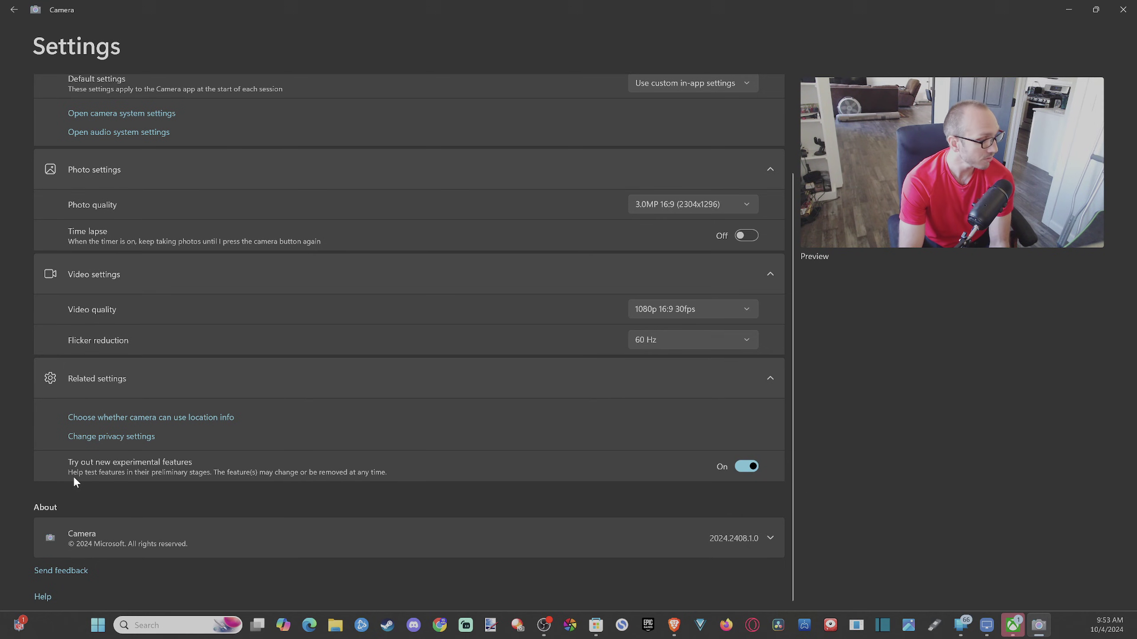
scroll(500, 488, up, 3)
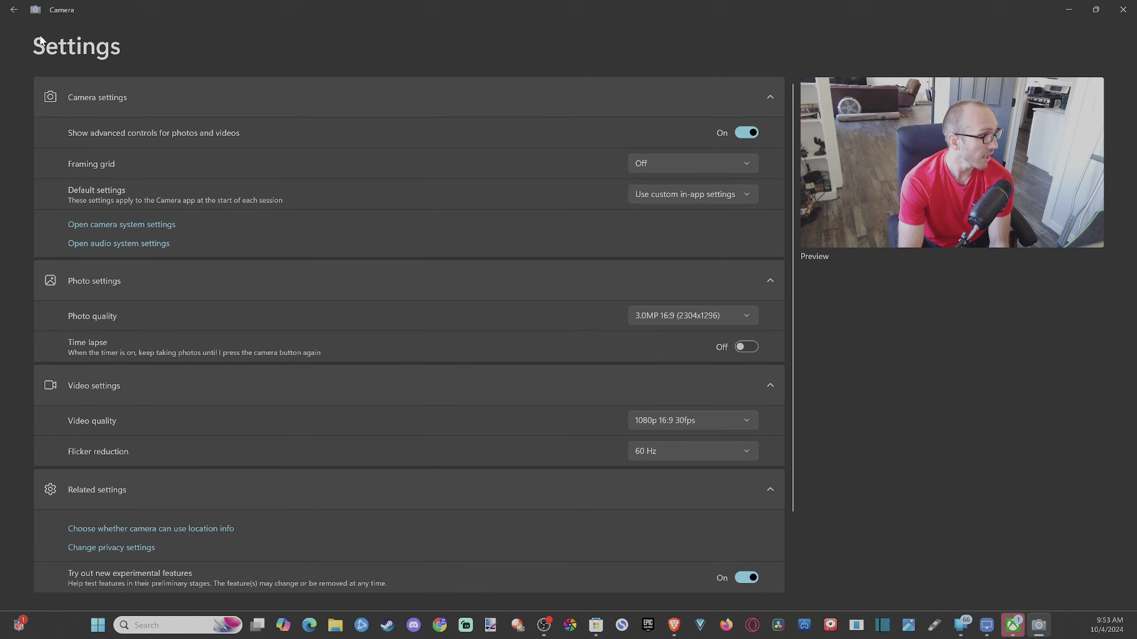
click(14, 16)
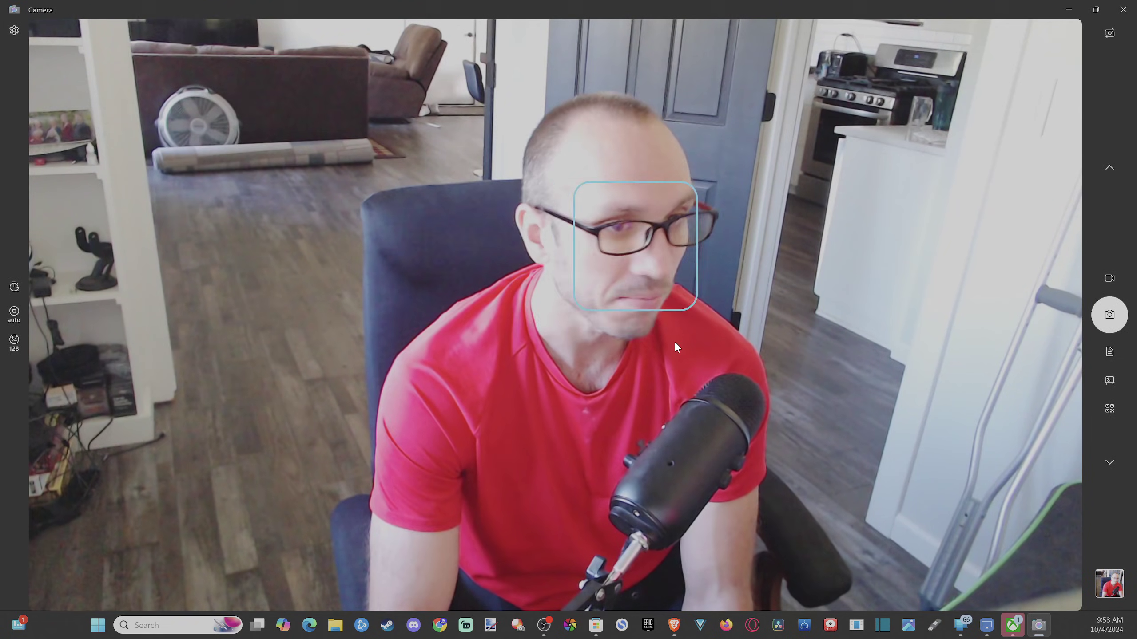